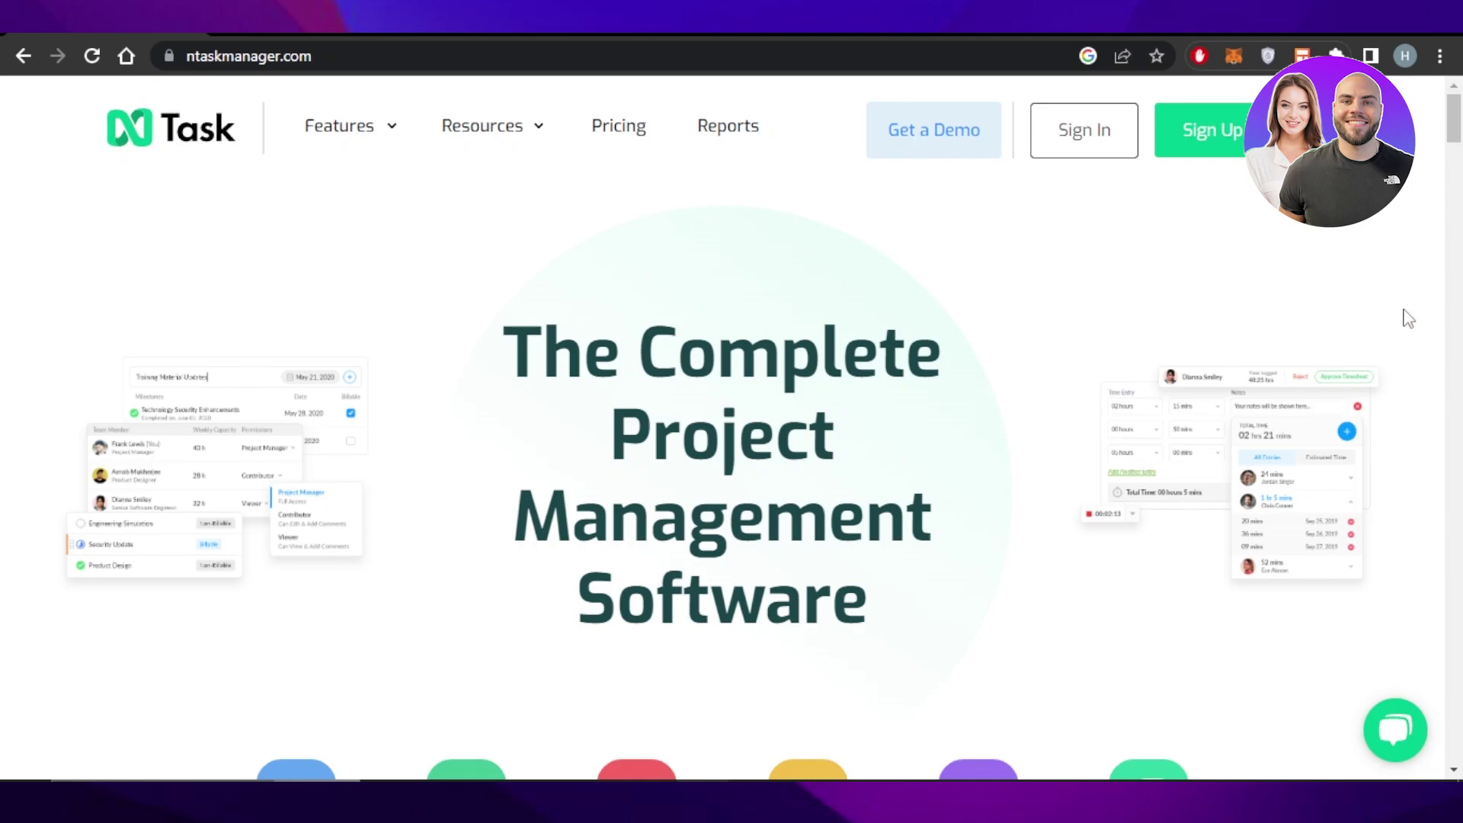
# Step: Sign in to nTask, choose the zinho workspace and go to its Projects page
pyautogui.moveTo(1456, 133)
pyautogui.mouseDown()
pyautogui.moveTo(1455, 299)
pyautogui.moveTo(1455, 133)
pyautogui.mouseUp()
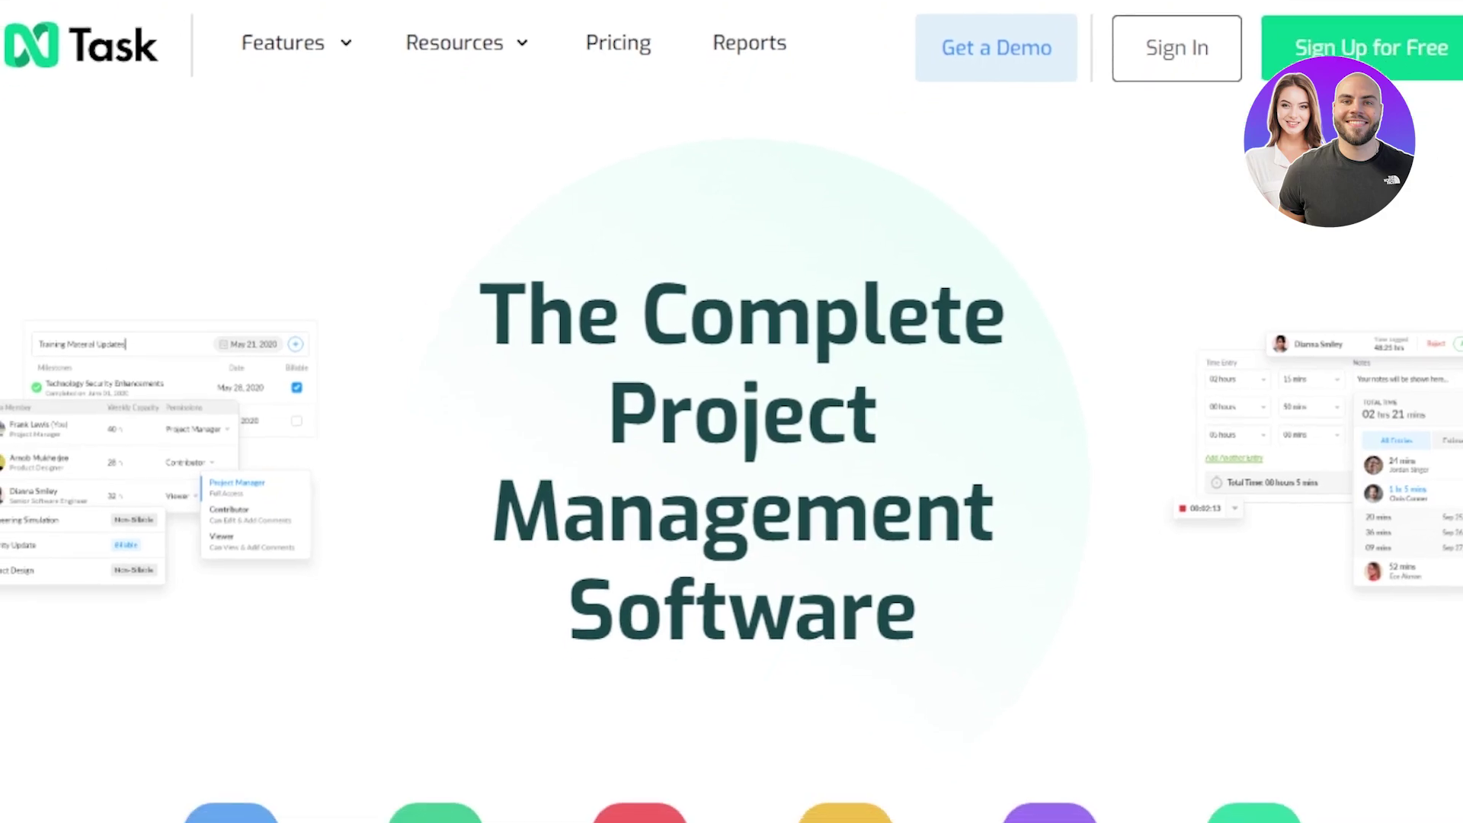
pyautogui.scroll(-10, 731, 411)
pyautogui.scroll(10, 163, 38)
pyautogui.click(1208, 47)
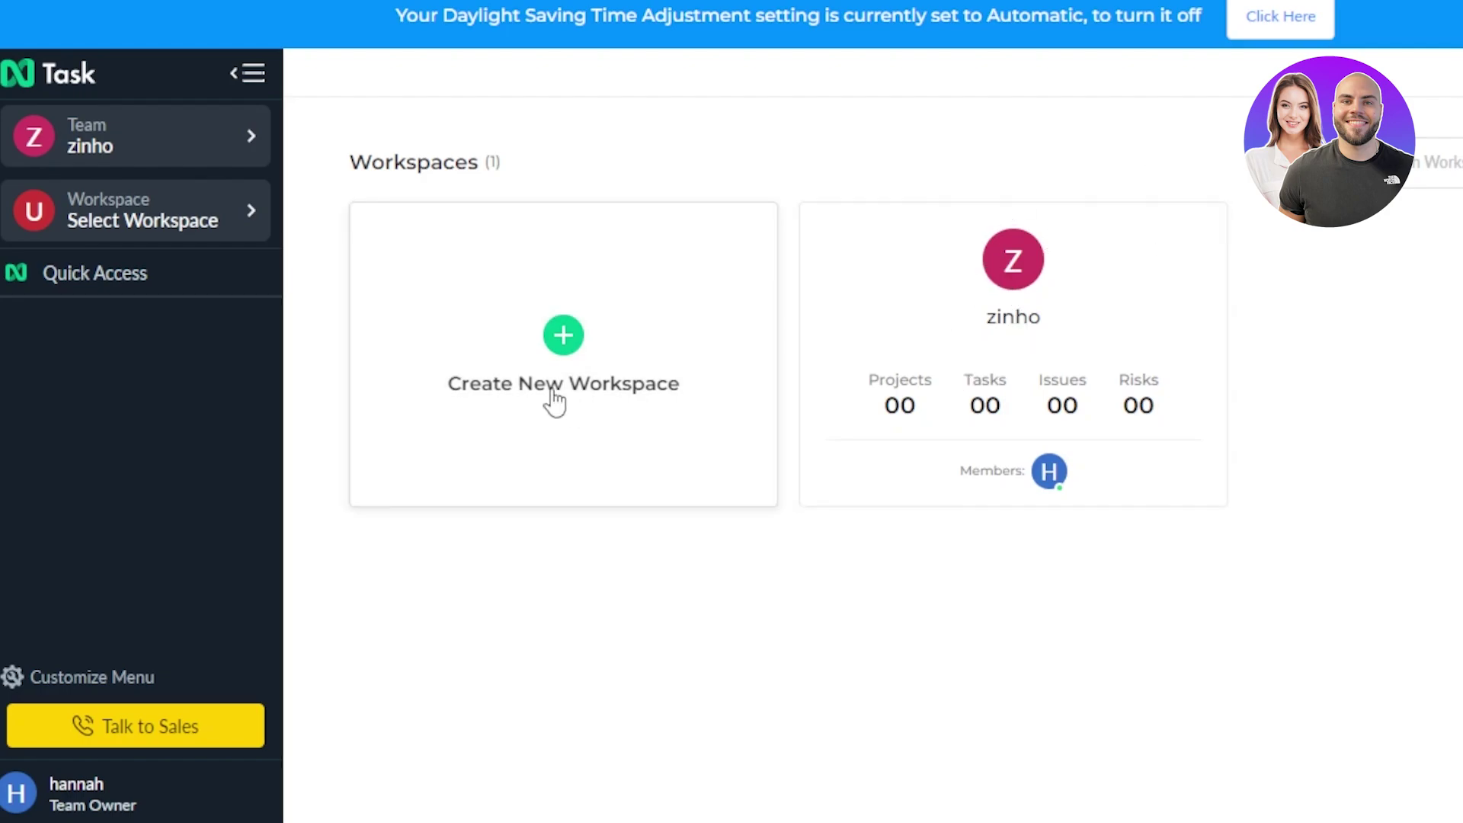
pyautogui.click(564, 338)
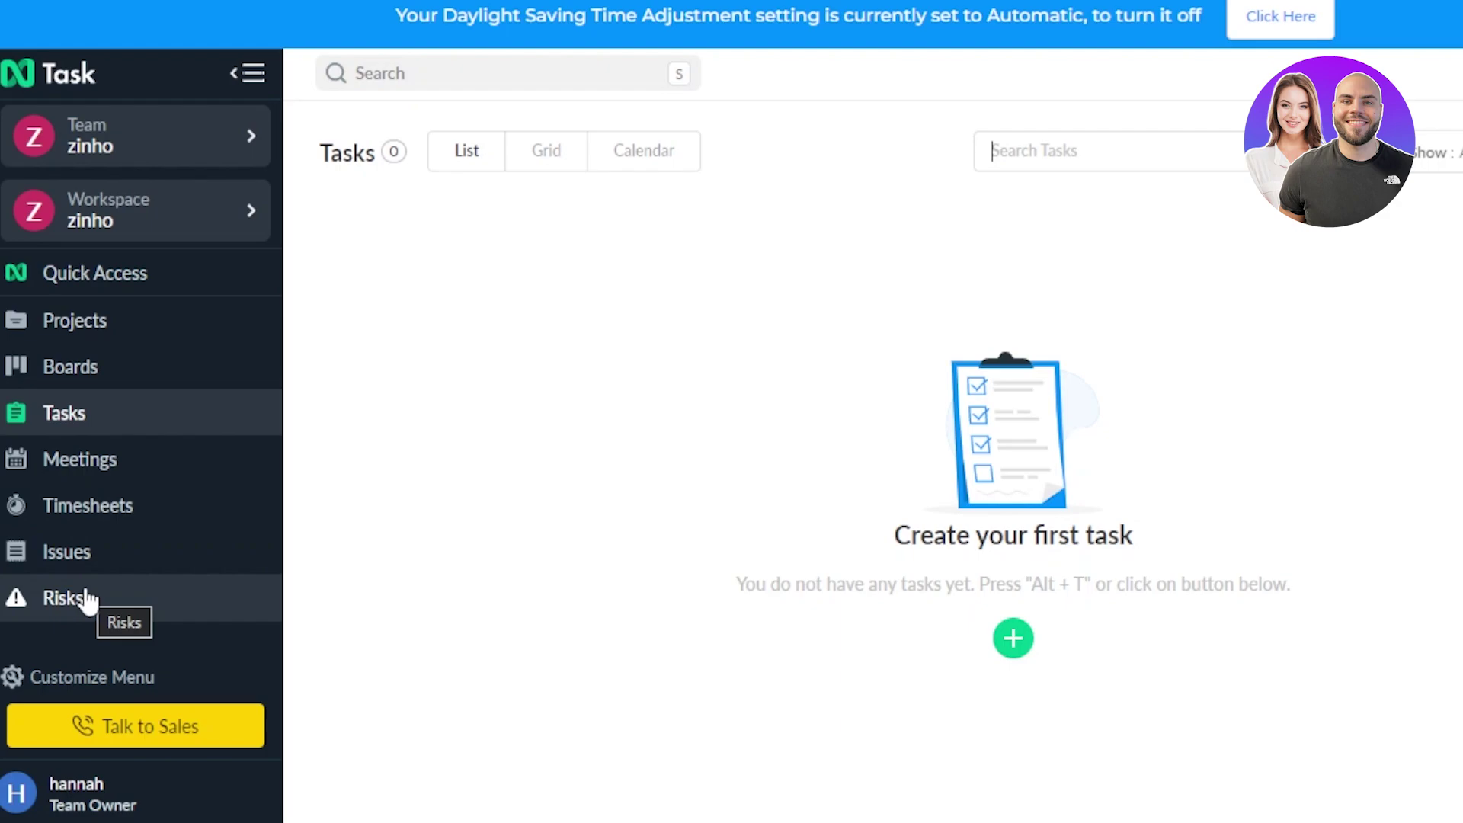
pyautogui.click(112, 324)
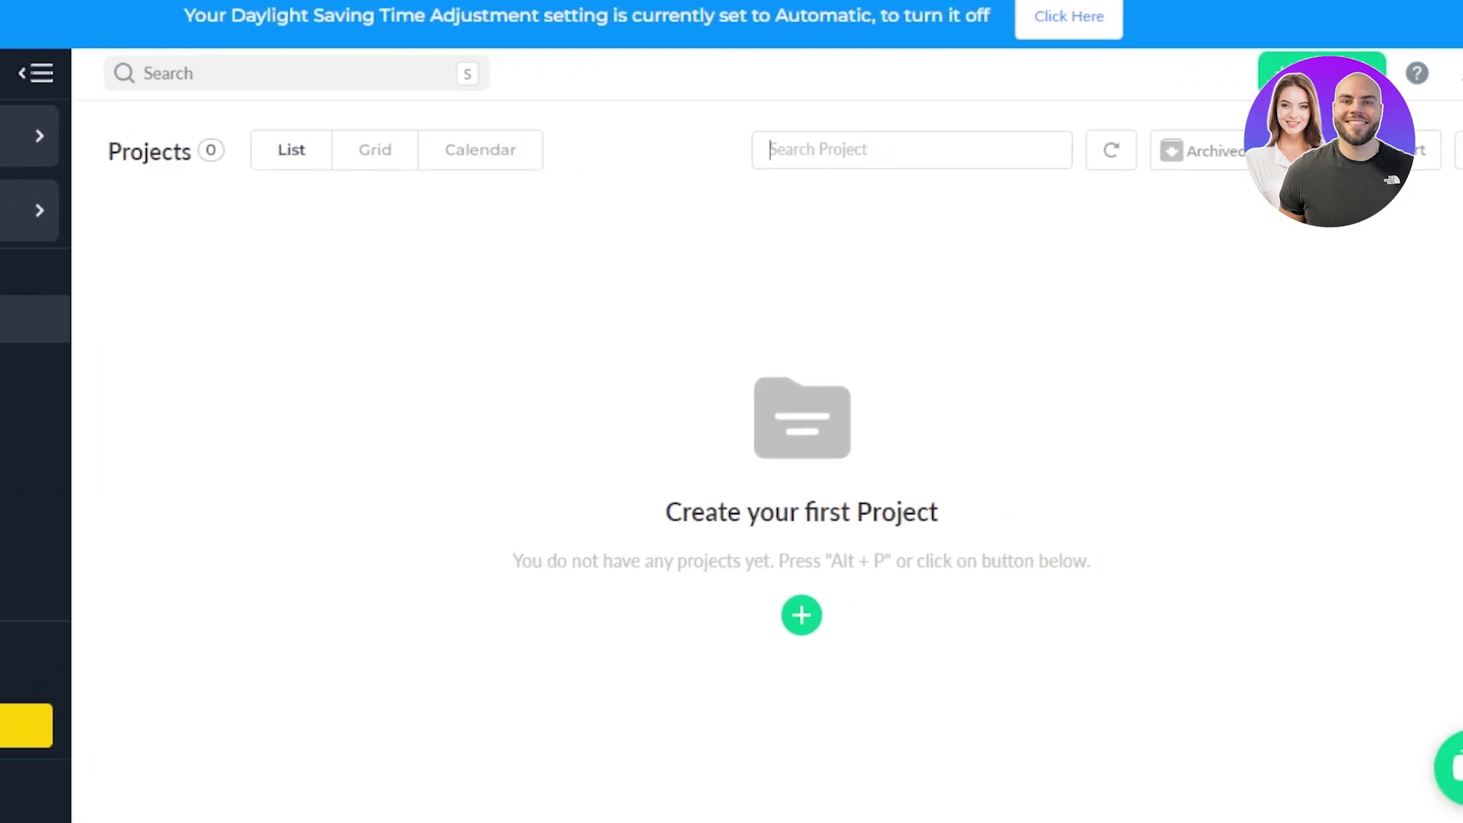
# Step: Start a new project titled Test with the description 'description'
pyautogui.click(1266, 74)
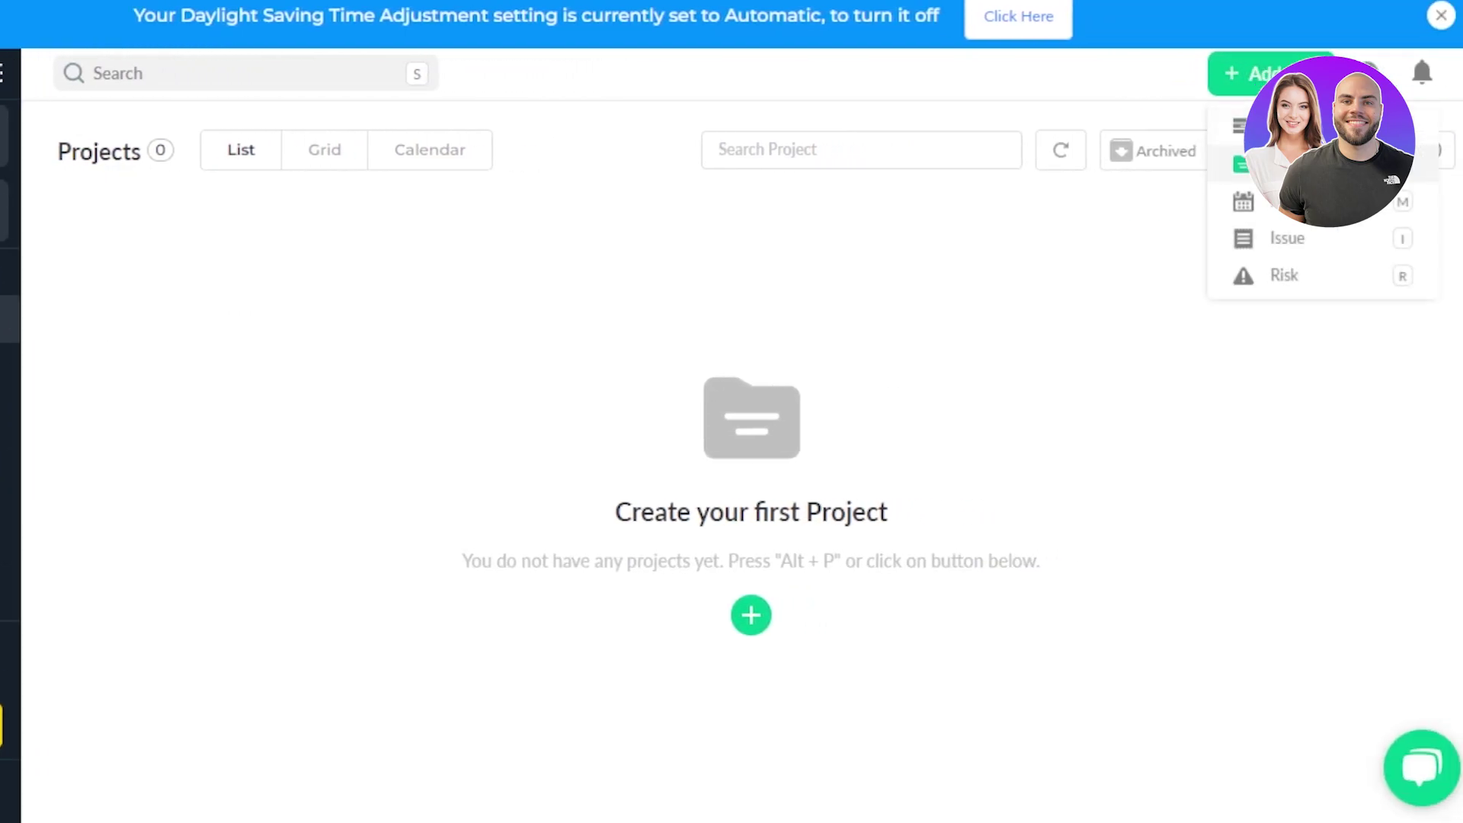
pyautogui.click(1296, 164)
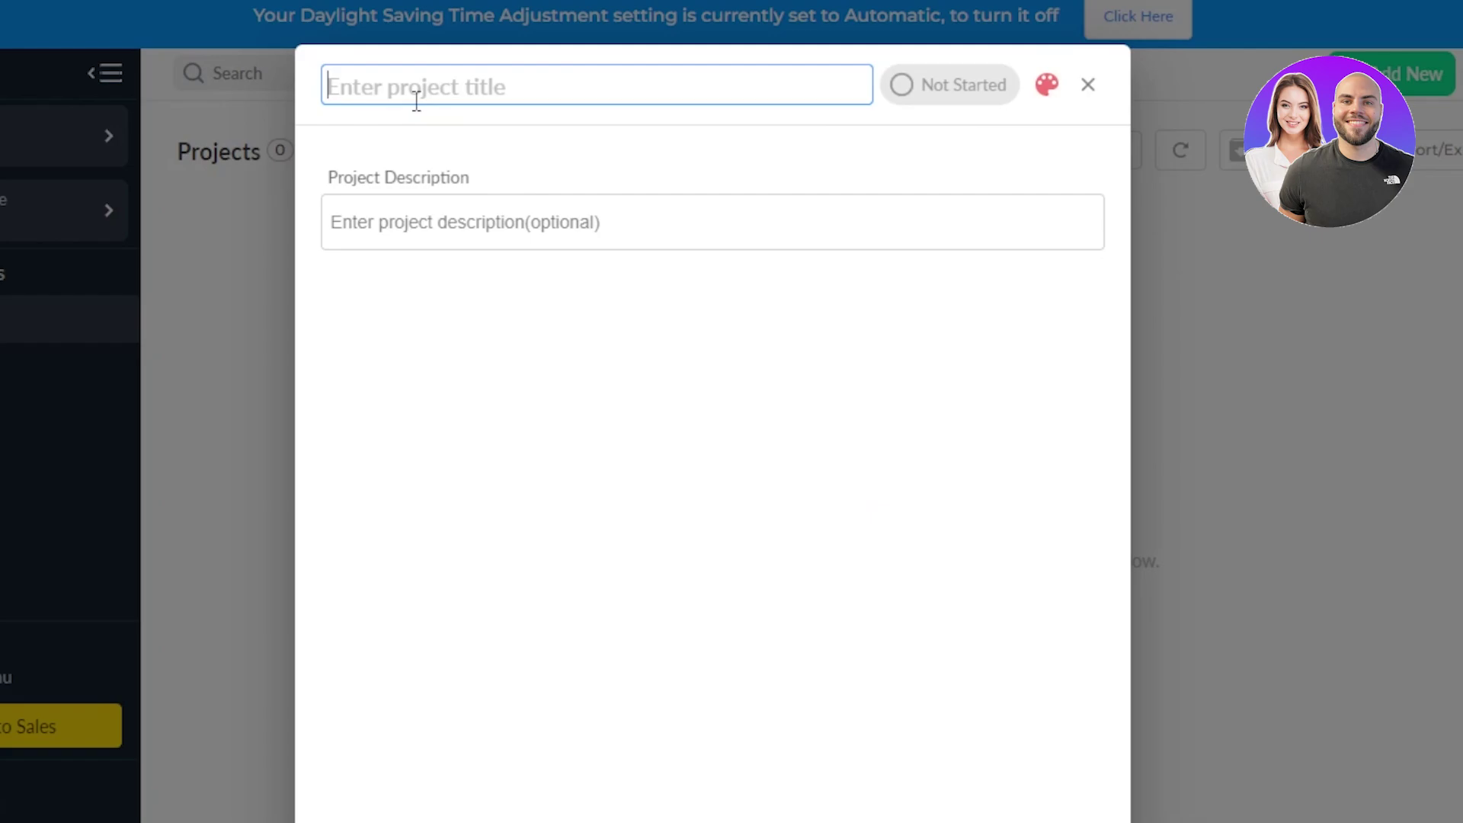
pyautogui.write('Test')
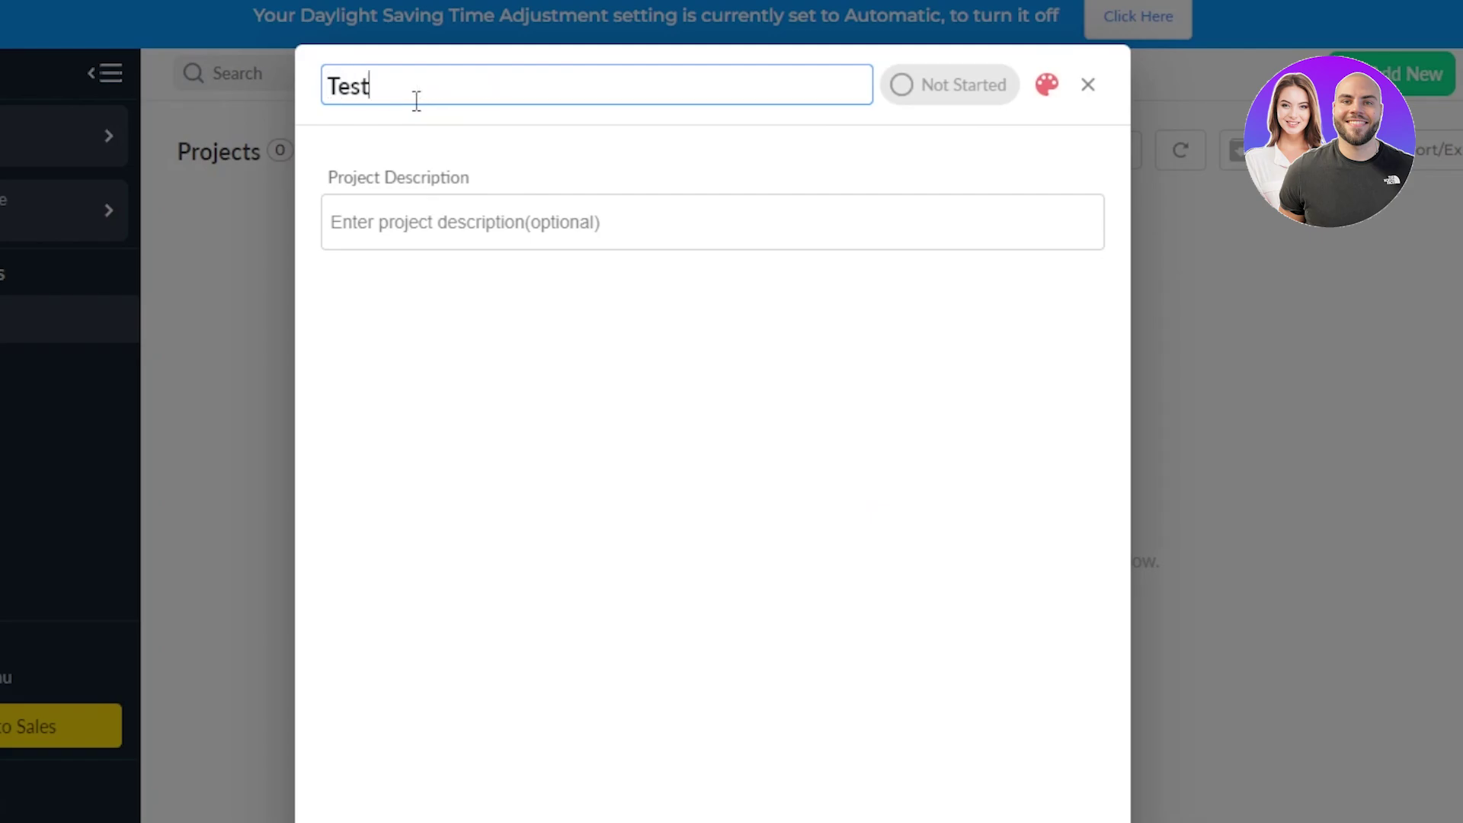
pyautogui.click(408, 222)
pyautogui.write('description')
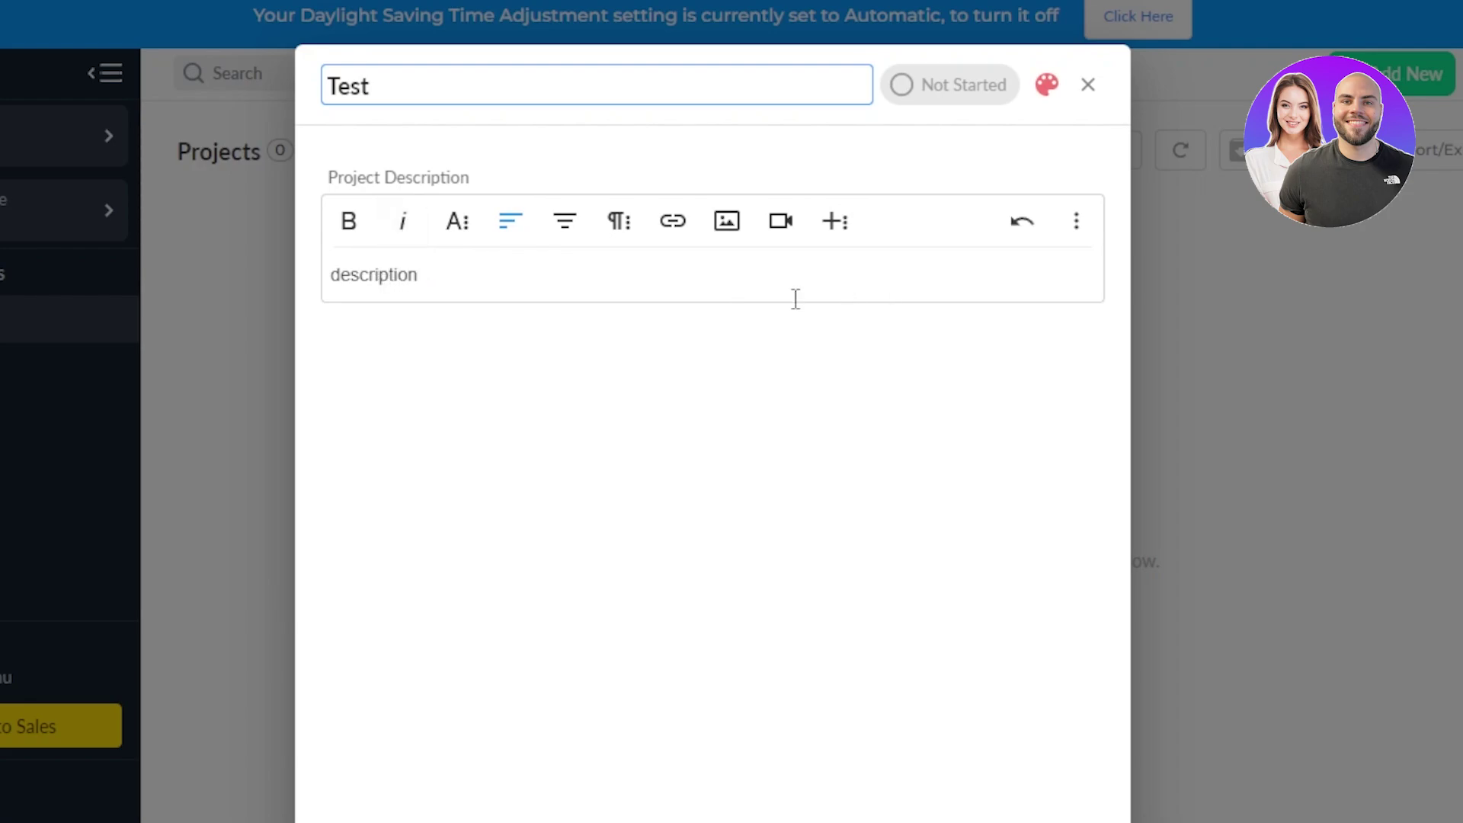
pyautogui.press('Return')
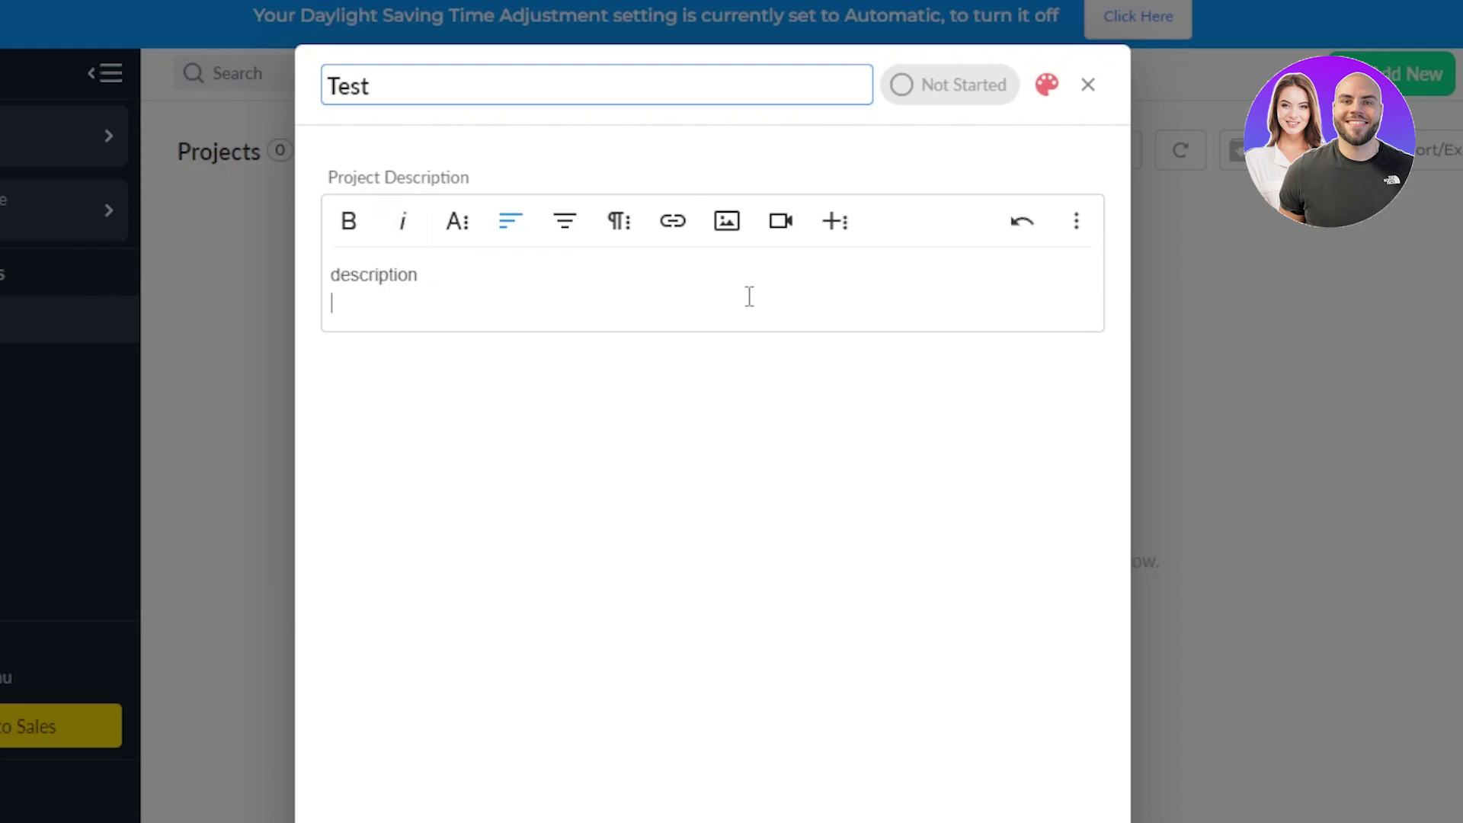
# Step: Give the project an orange colour, create it, and close its details
pyautogui.click(1046, 84)
pyautogui.click(923, 137)
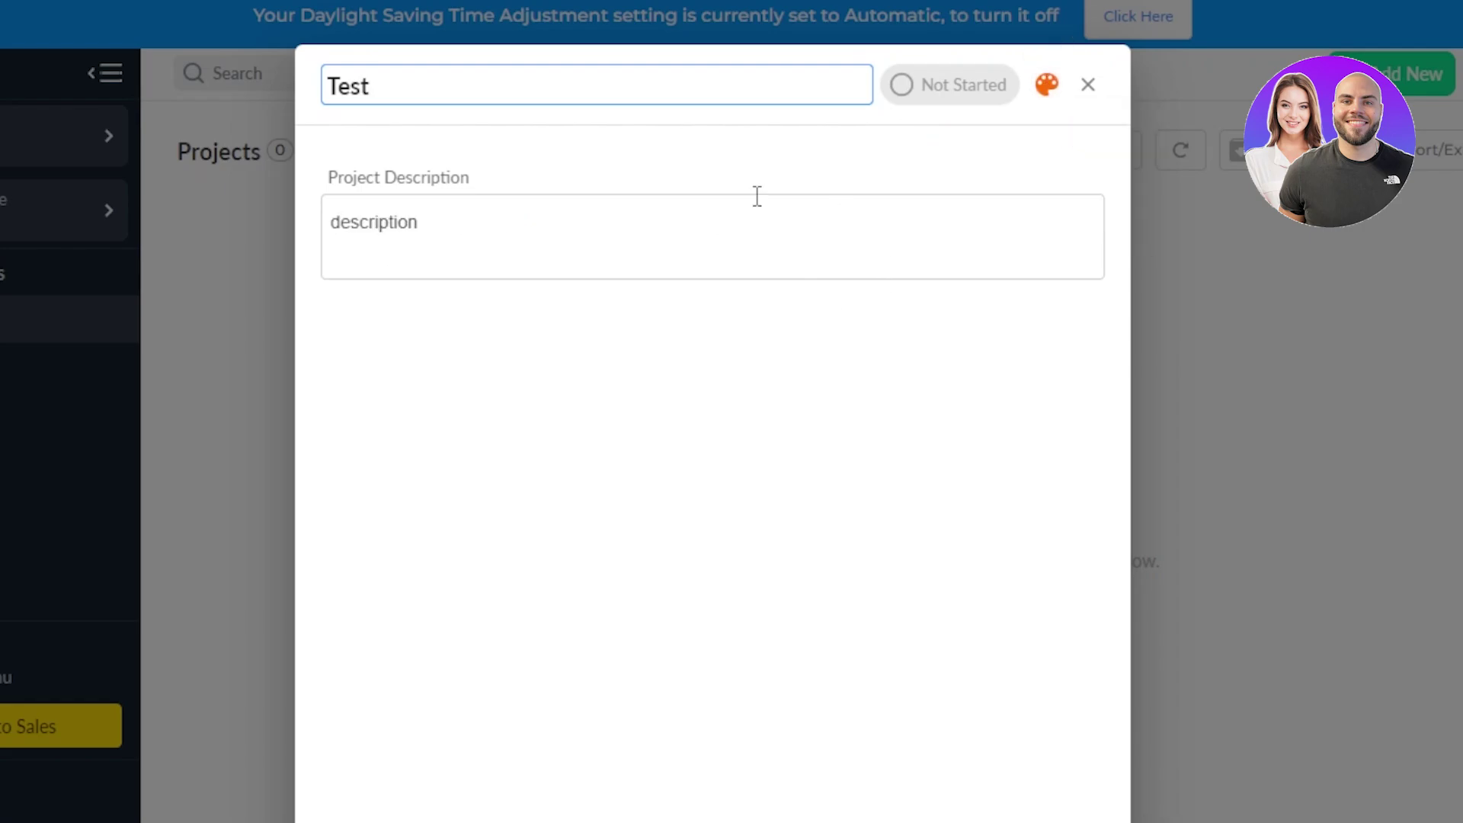
pyautogui.scroll(-3, 691, 68)
pyautogui.click(1039, 720)
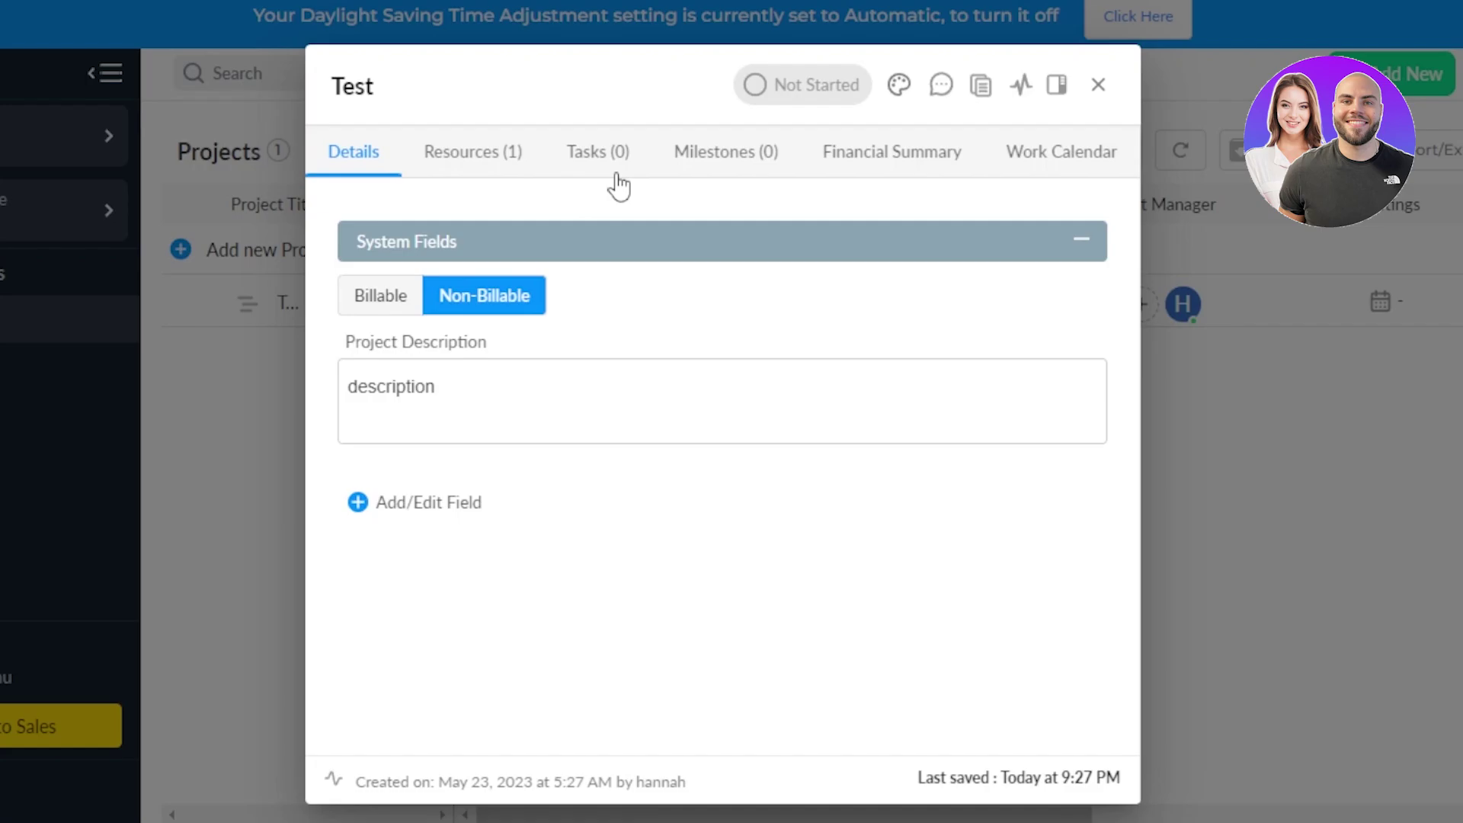
pyautogui.click(1098, 86)
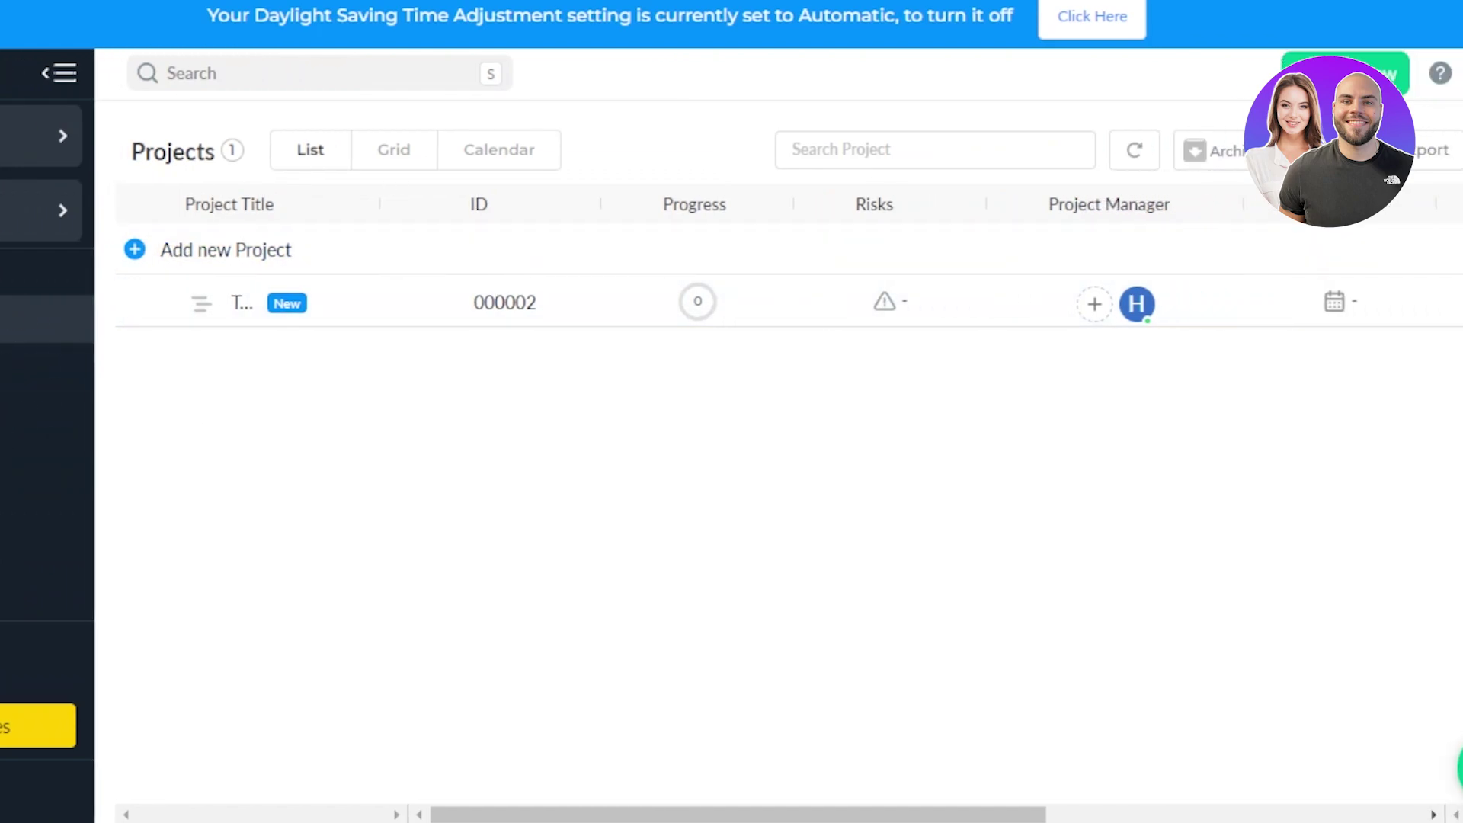
pyautogui.click(1296, 76)
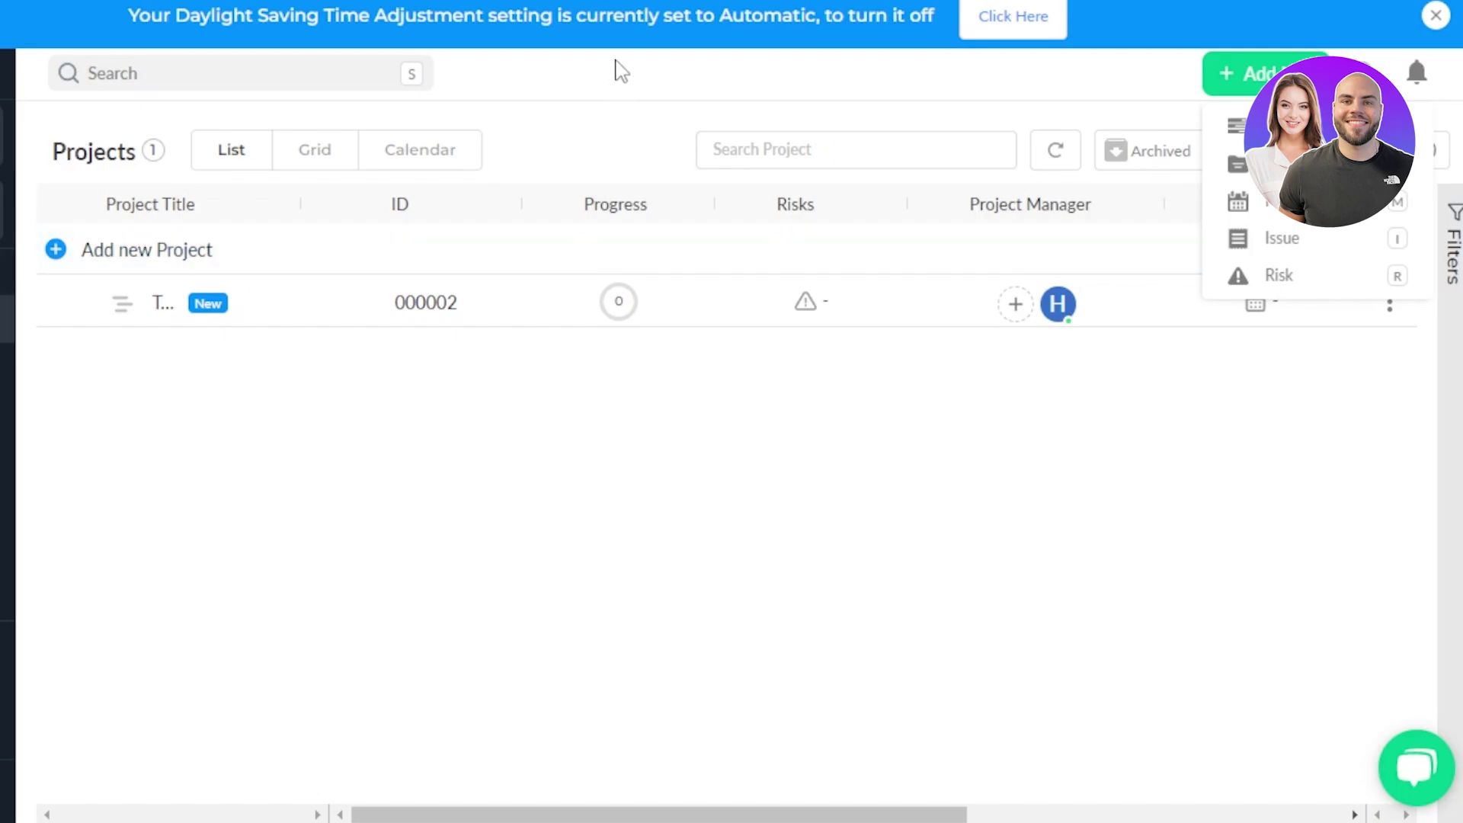
pyautogui.moveTo(34, 199)
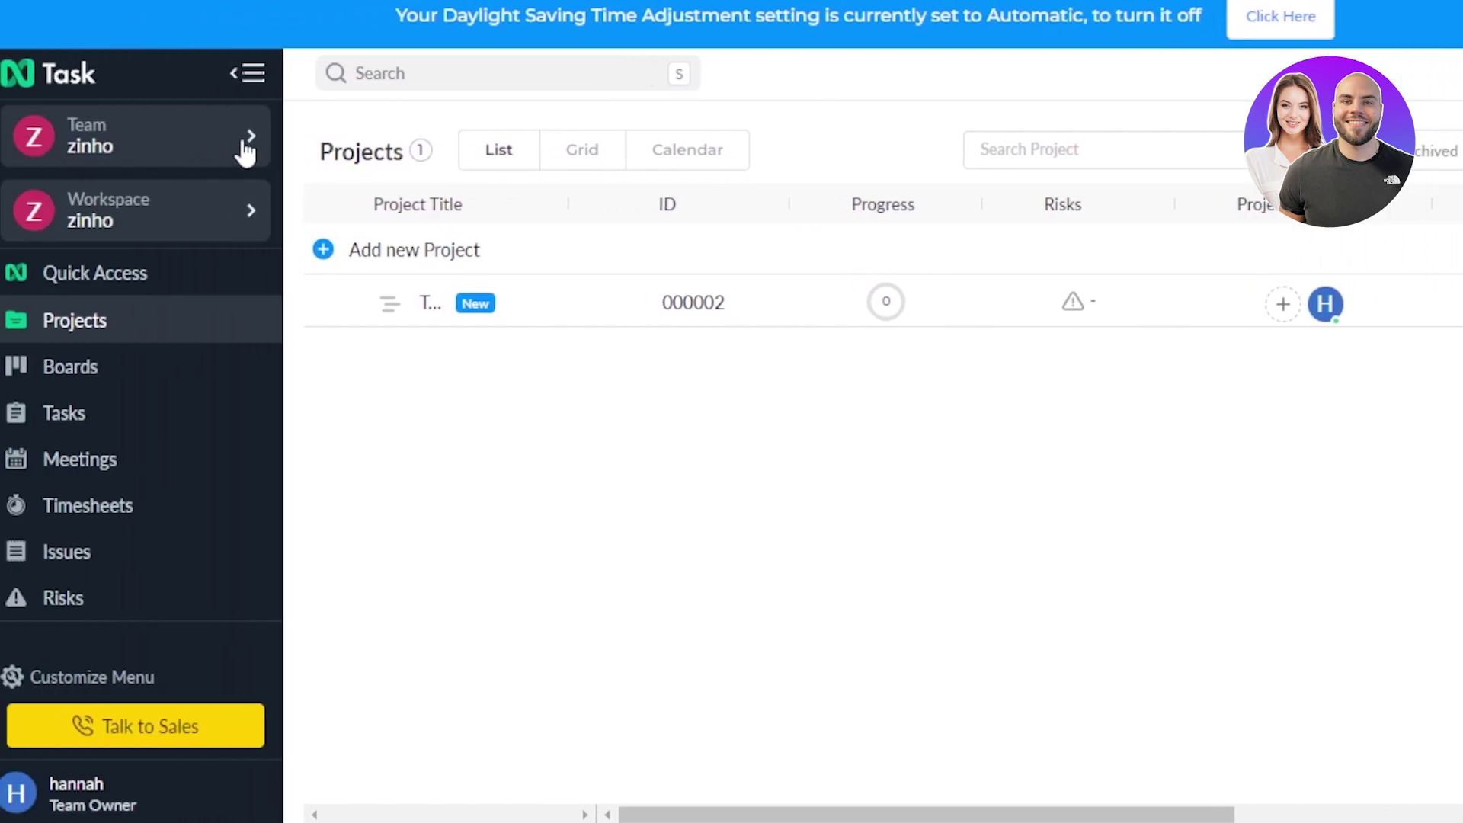
pyautogui.click(245, 146)
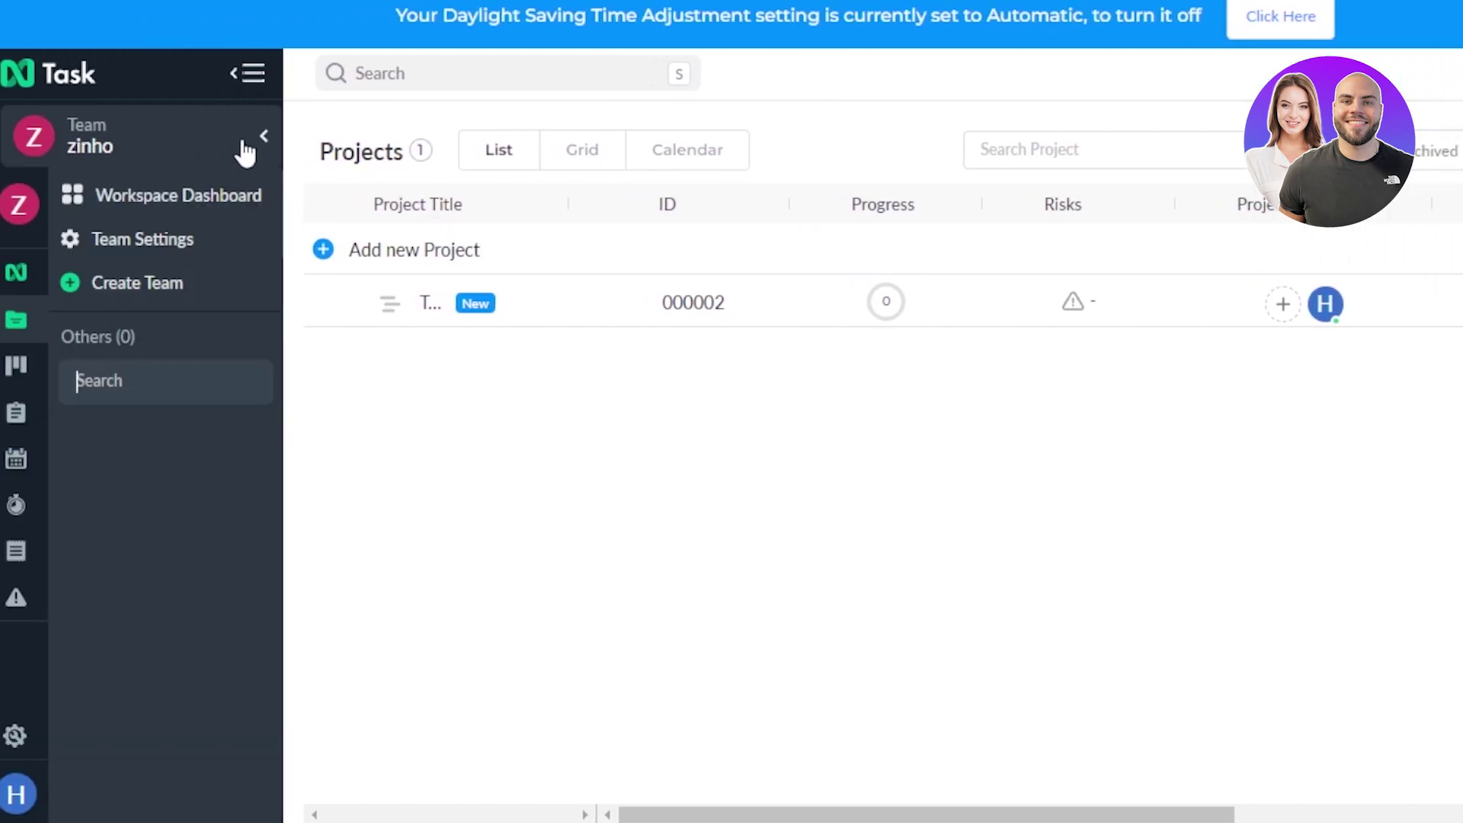
pyautogui.click(142, 302)
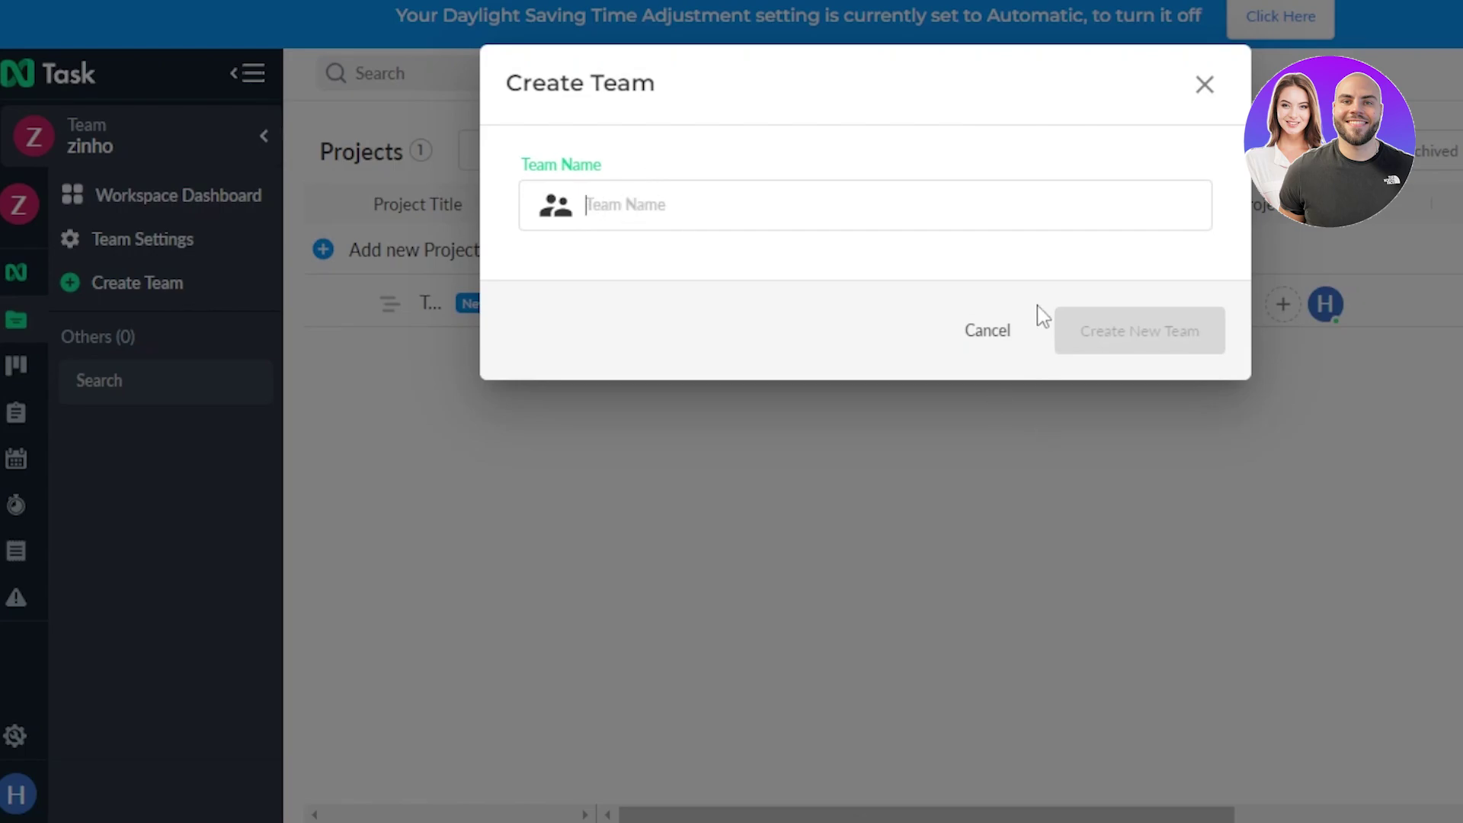
pyautogui.click(1204, 85)
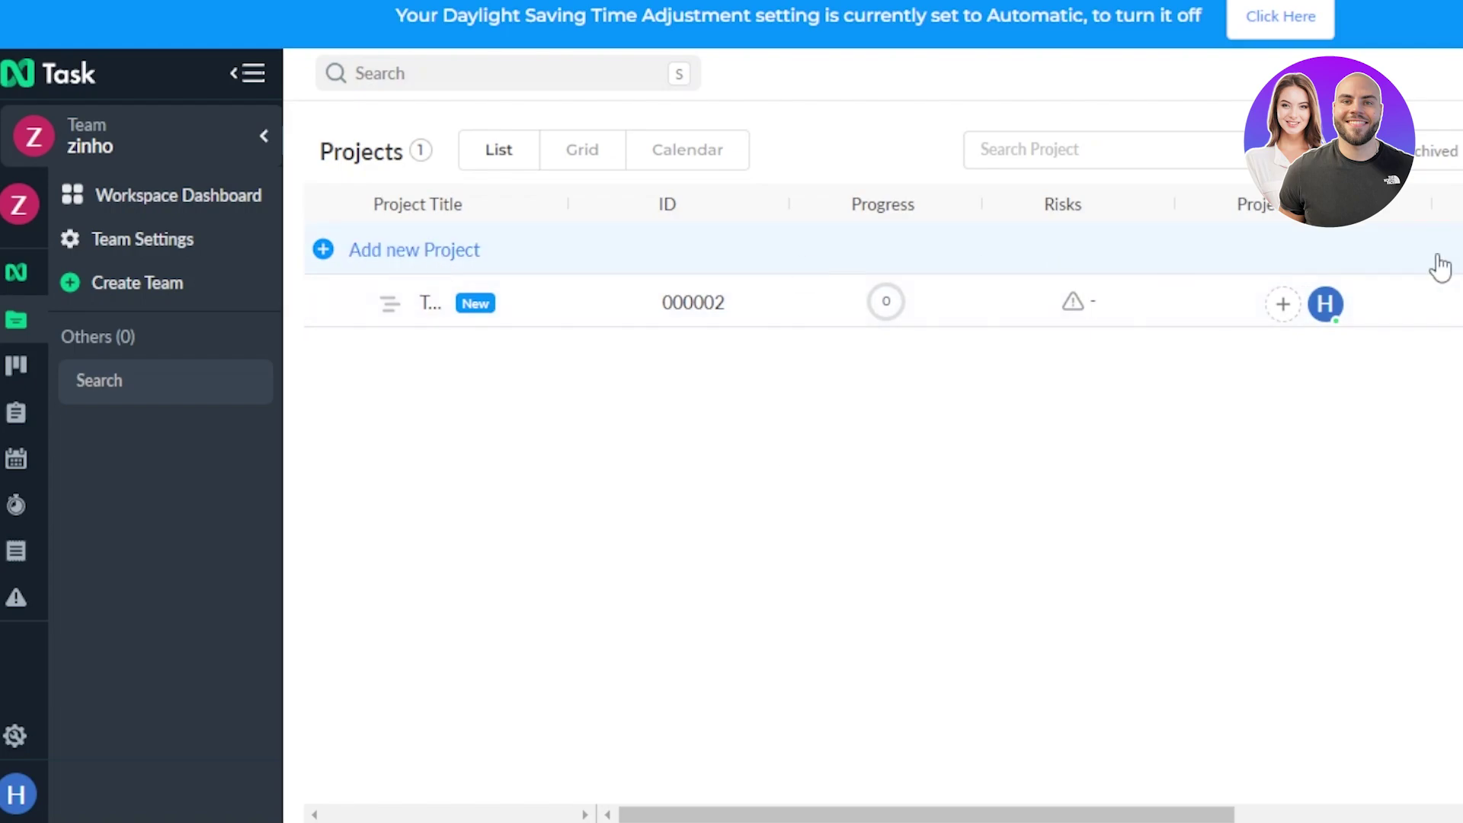
# Step: Create board 'Test 1' with a description and a pink background
pyautogui.click(16, 377)
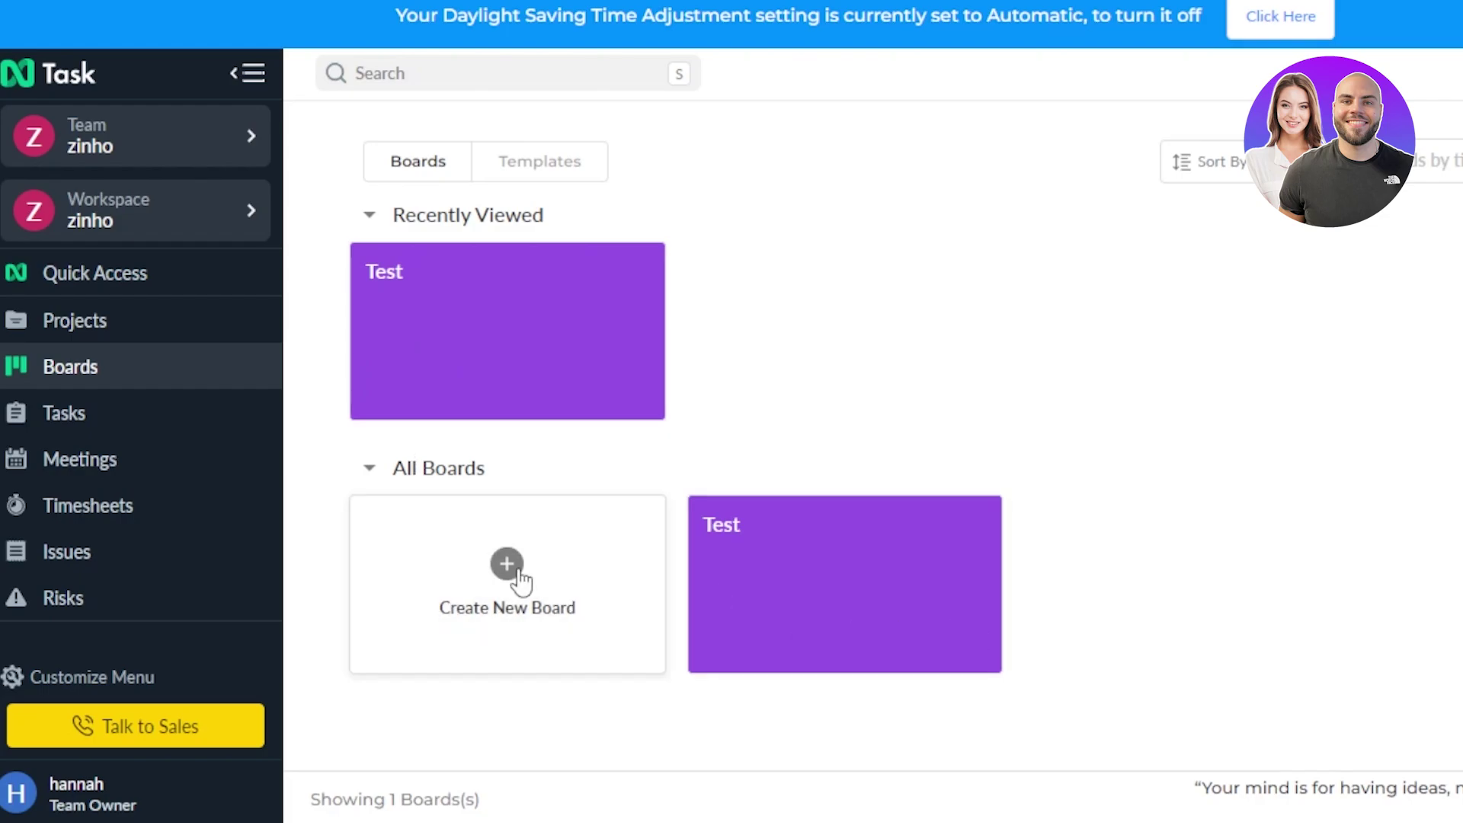
pyautogui.moveTo(581, 392)
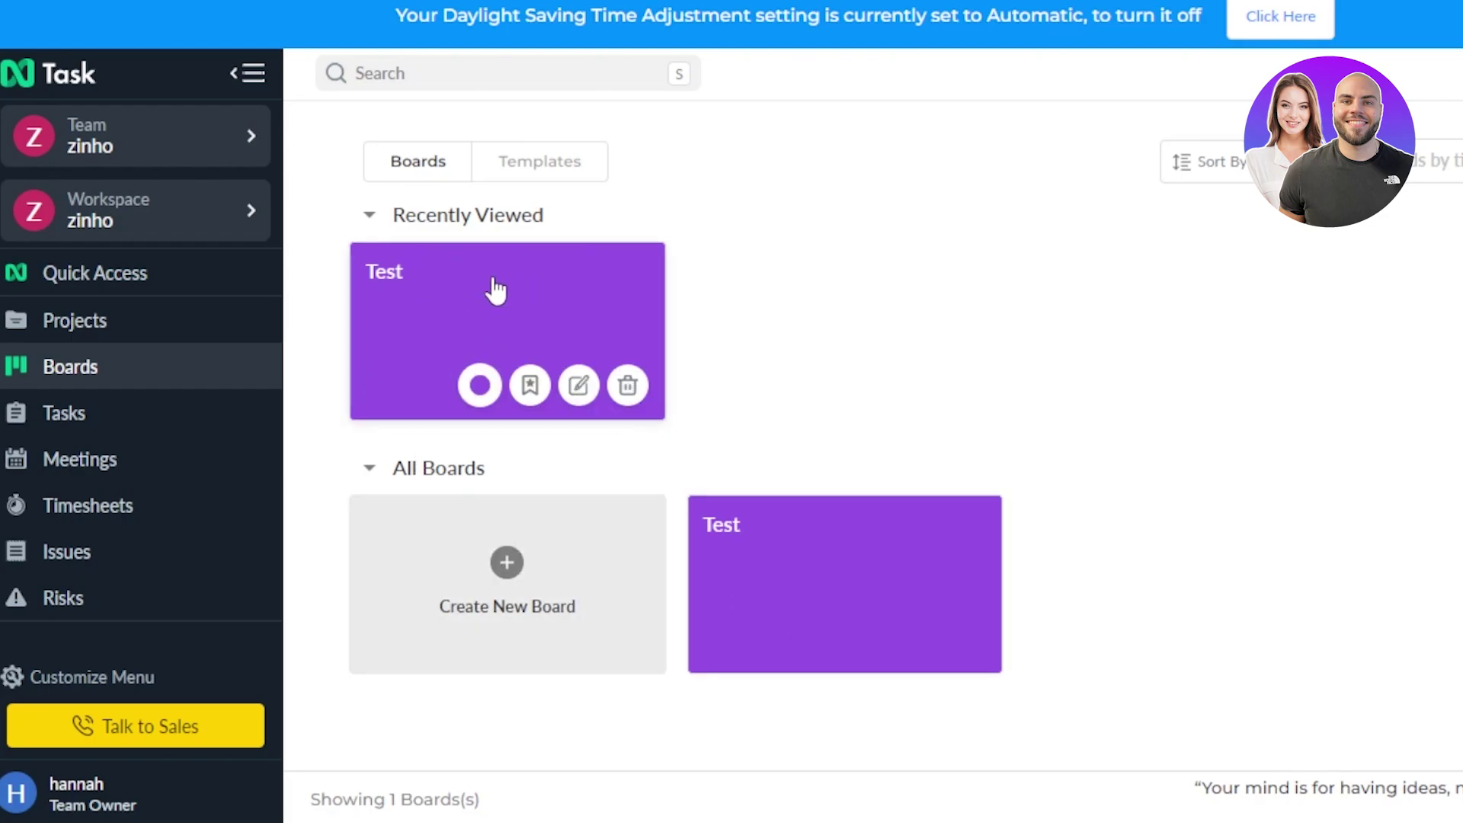
pyautogui.click(506, 566)
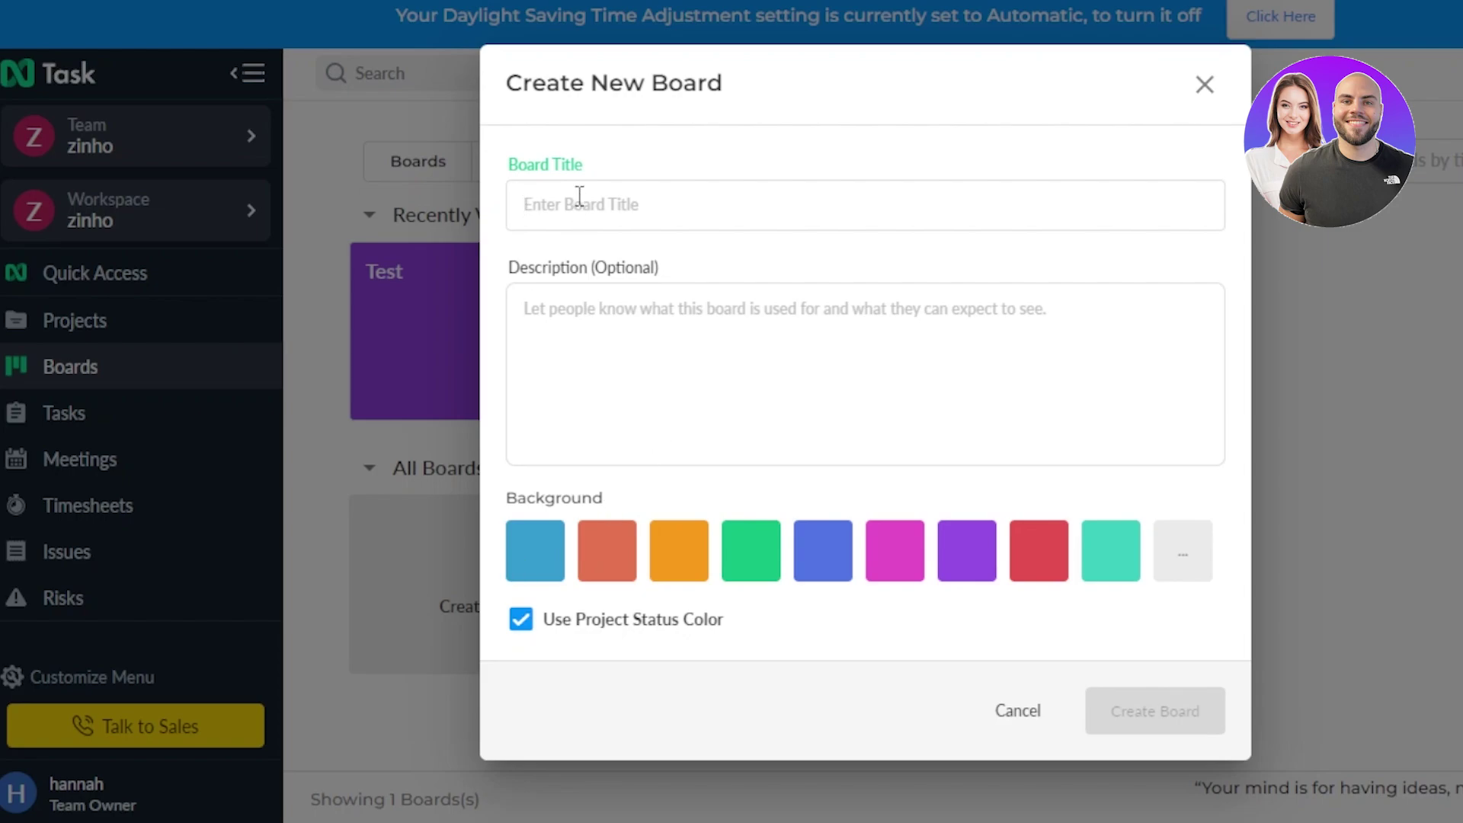
pyautogui.write('Test')
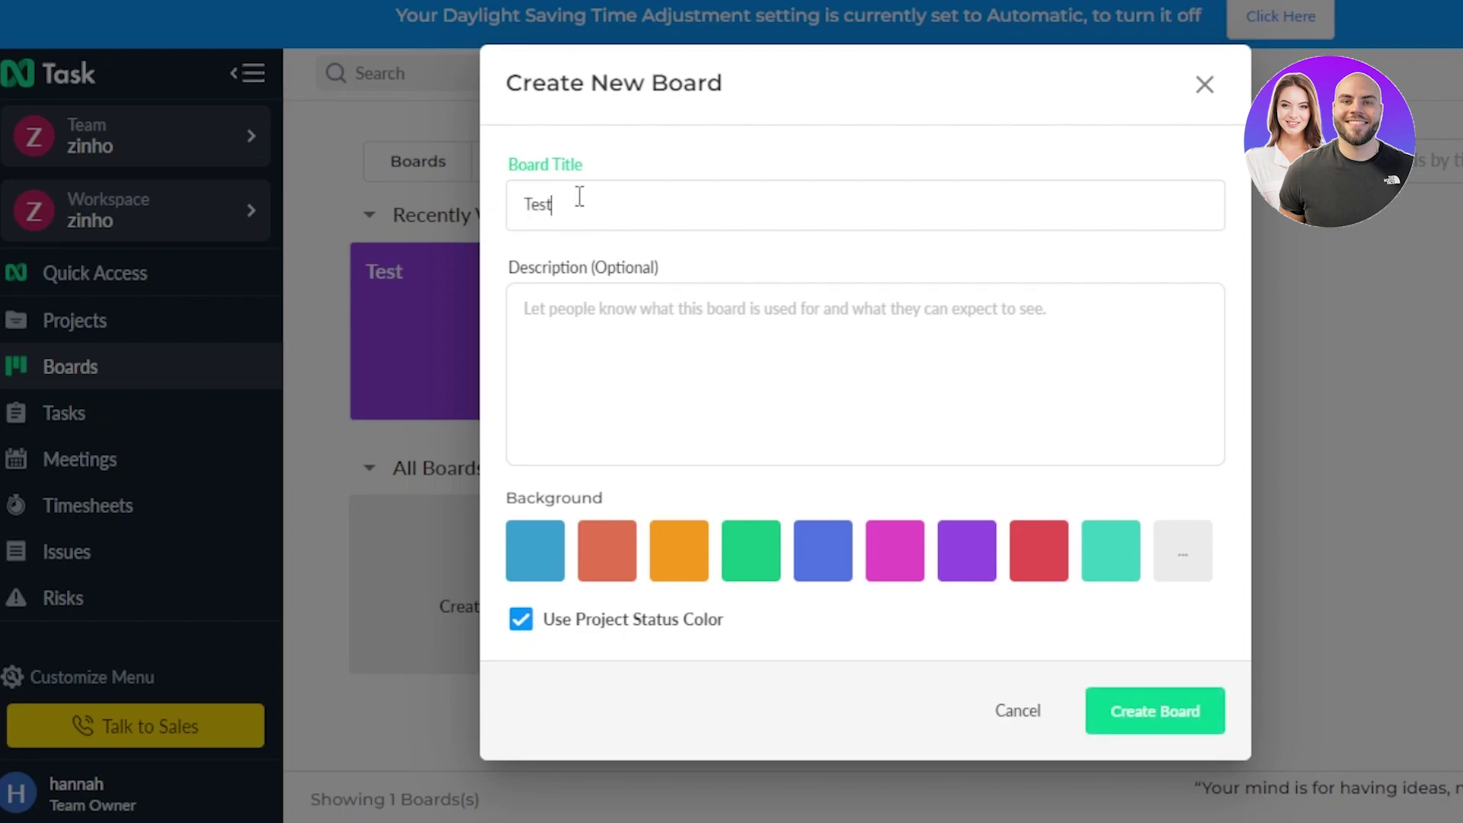
pyautogui.click(549, 305)
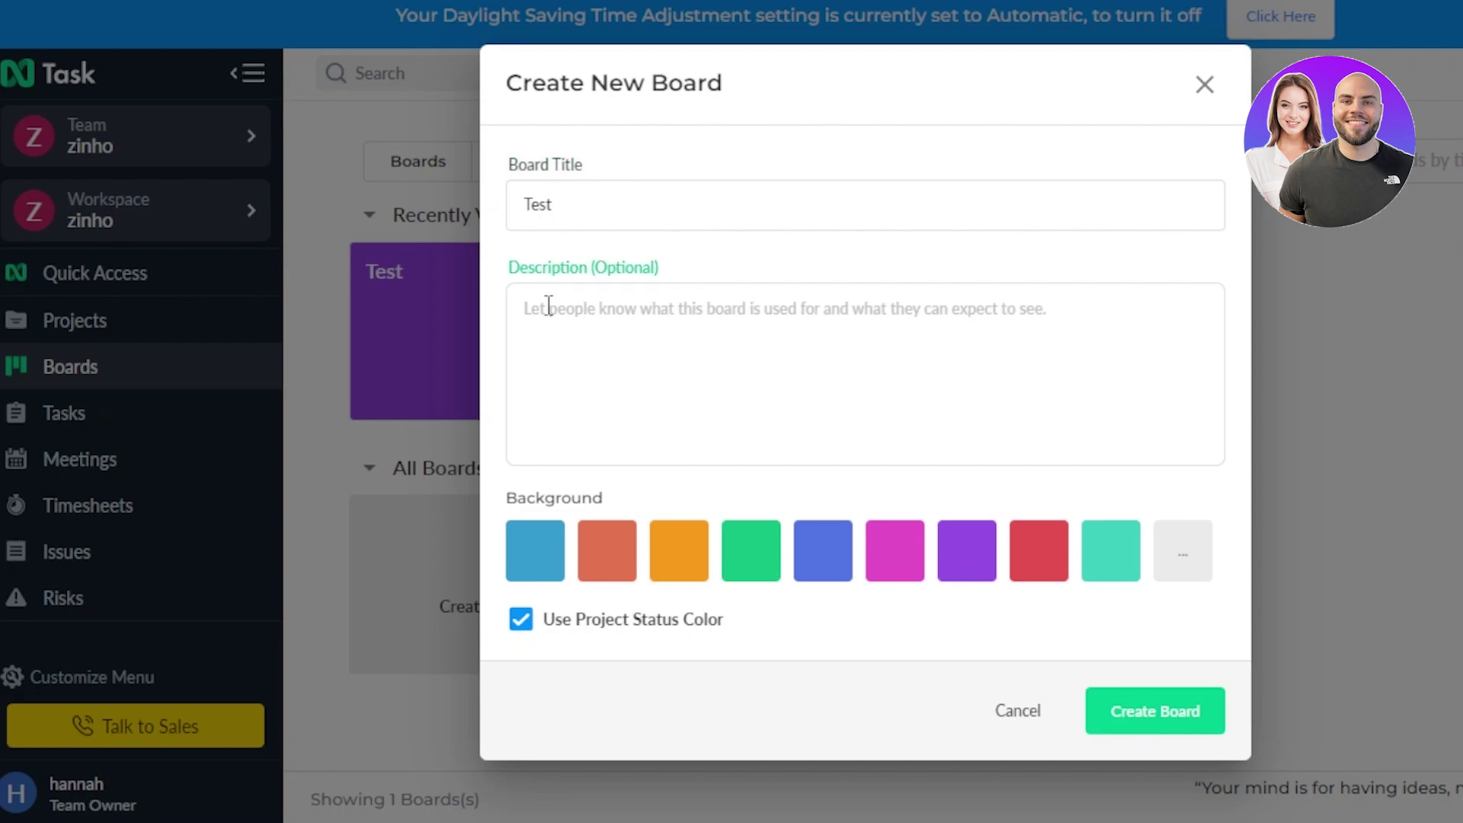
pyautogui.write('description')
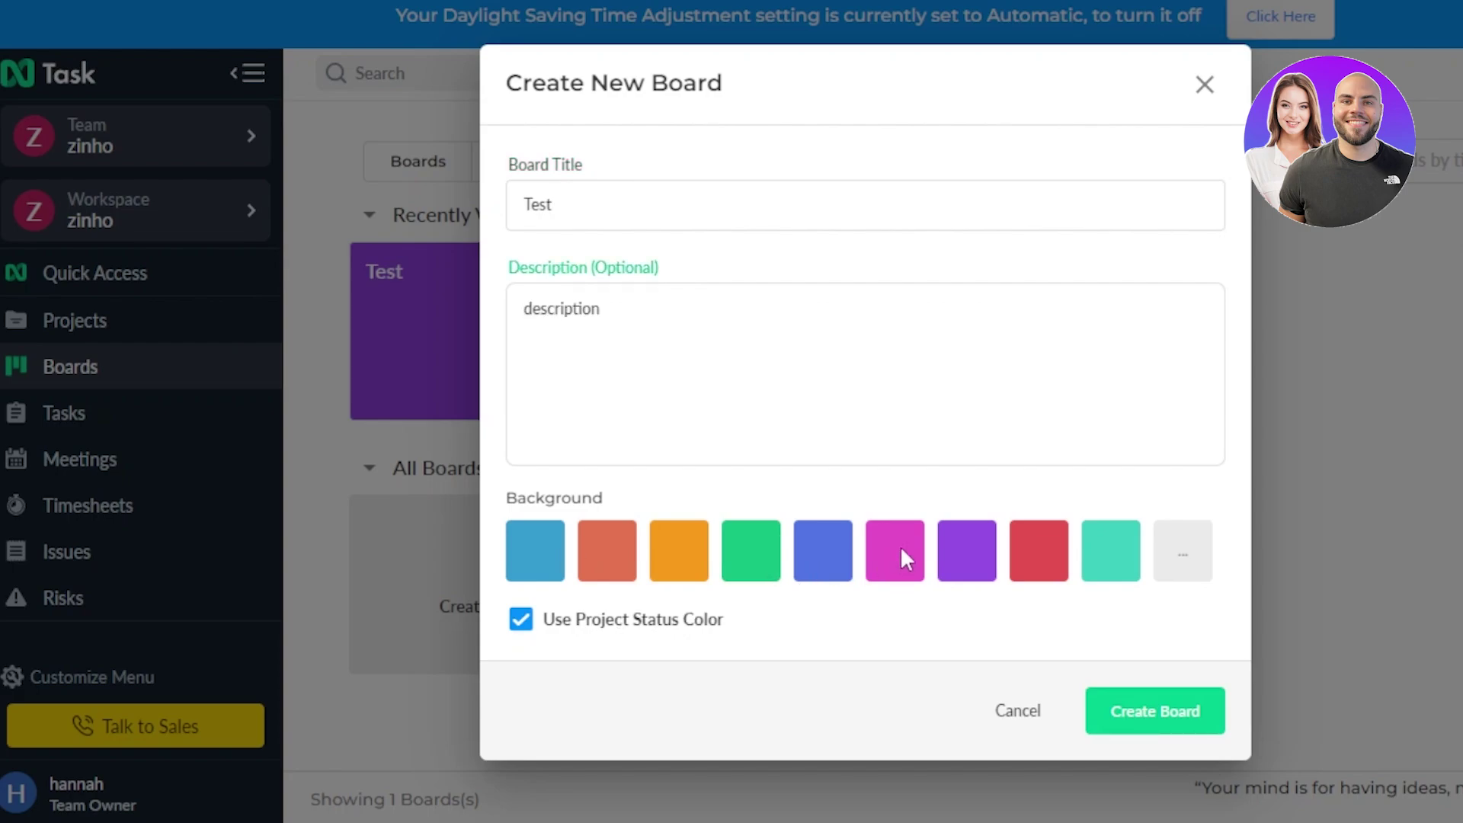
pyautogui.click(905, 544)
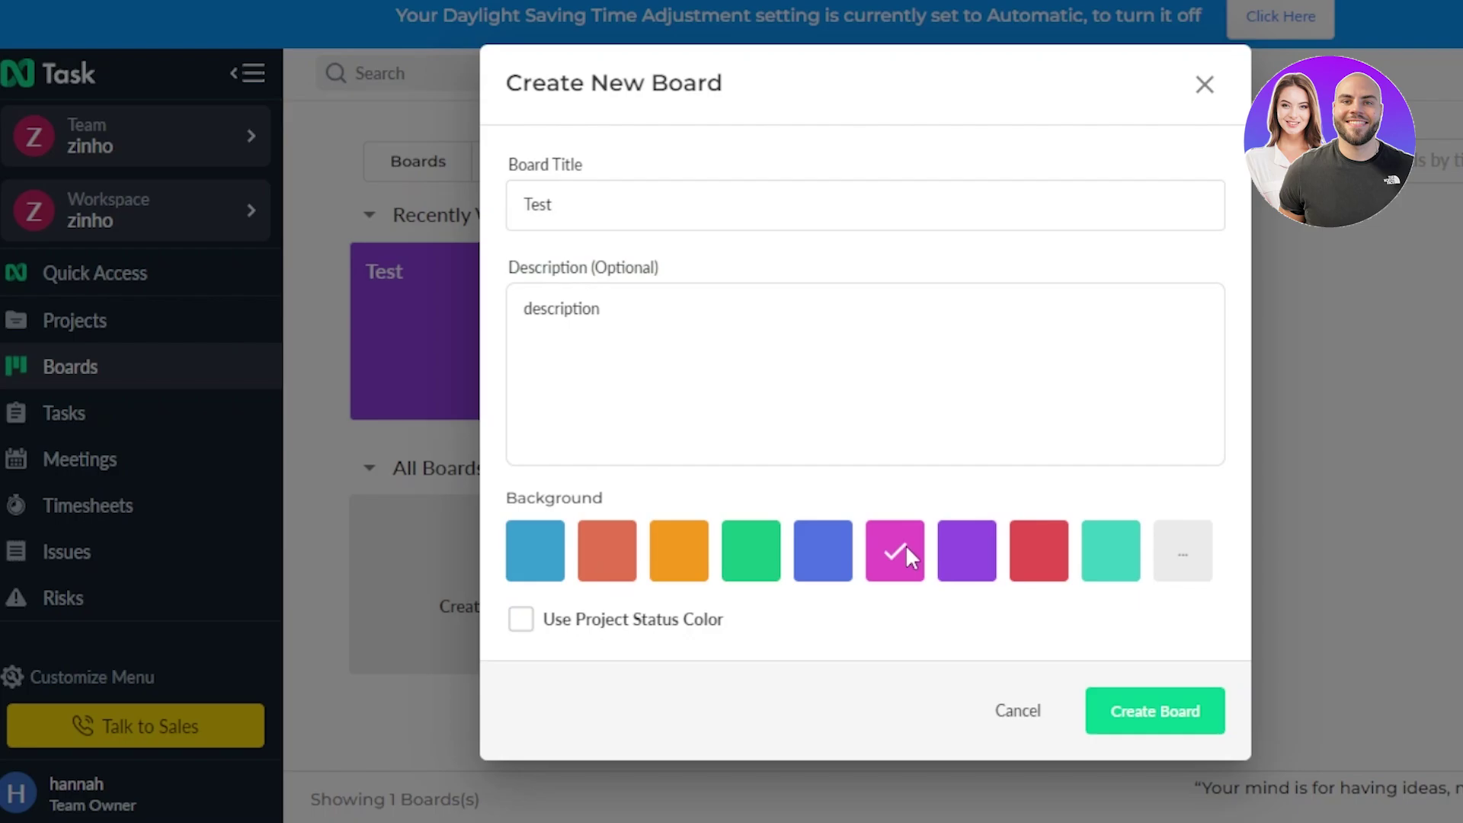
pyautogui.click(1168, 719)
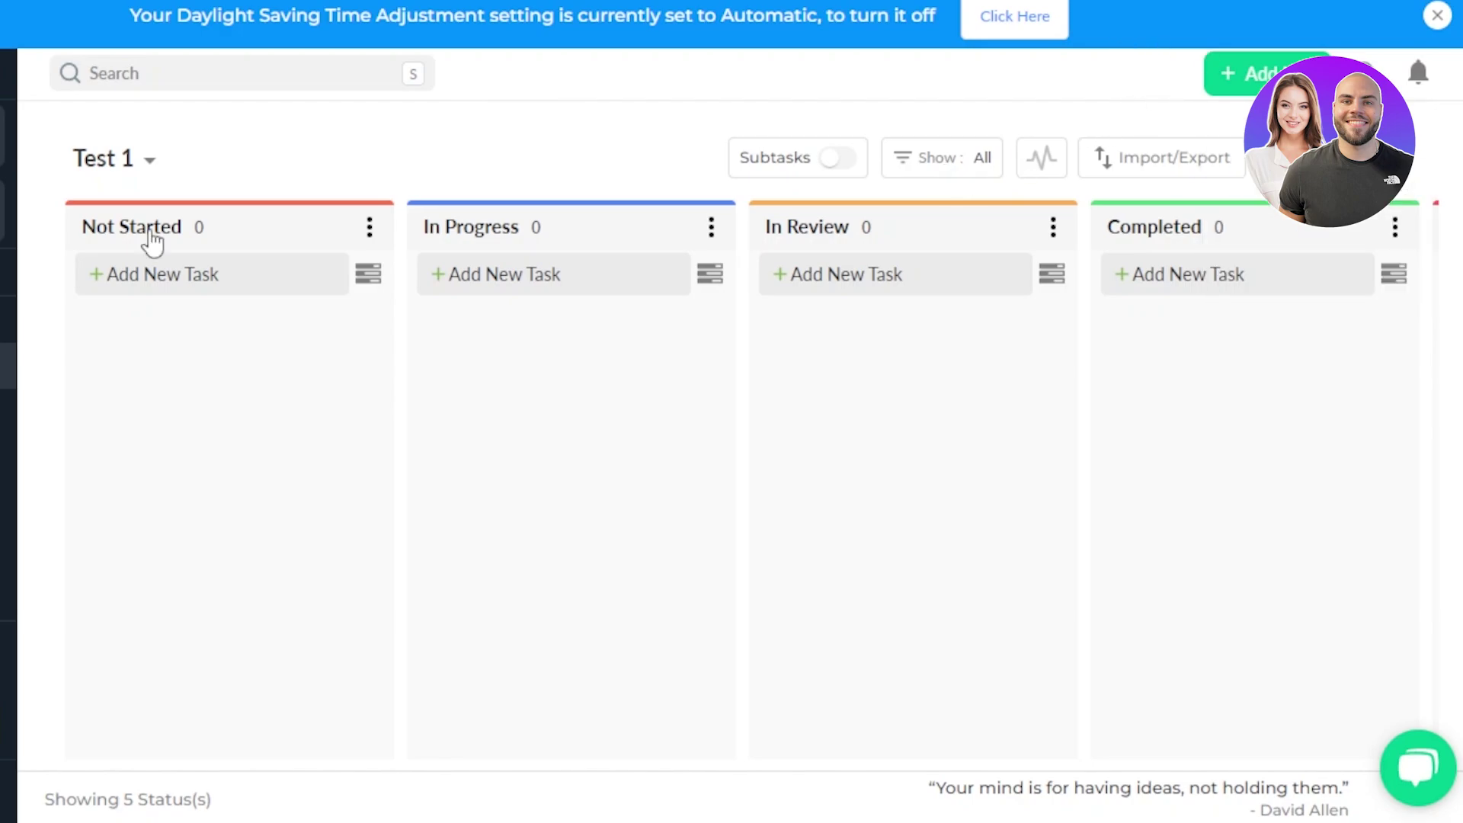
# Step: Add cards 'task 1', 'task 2' and 'task 3' under Not Started on Test 1
pyautogui.click(371, 227)
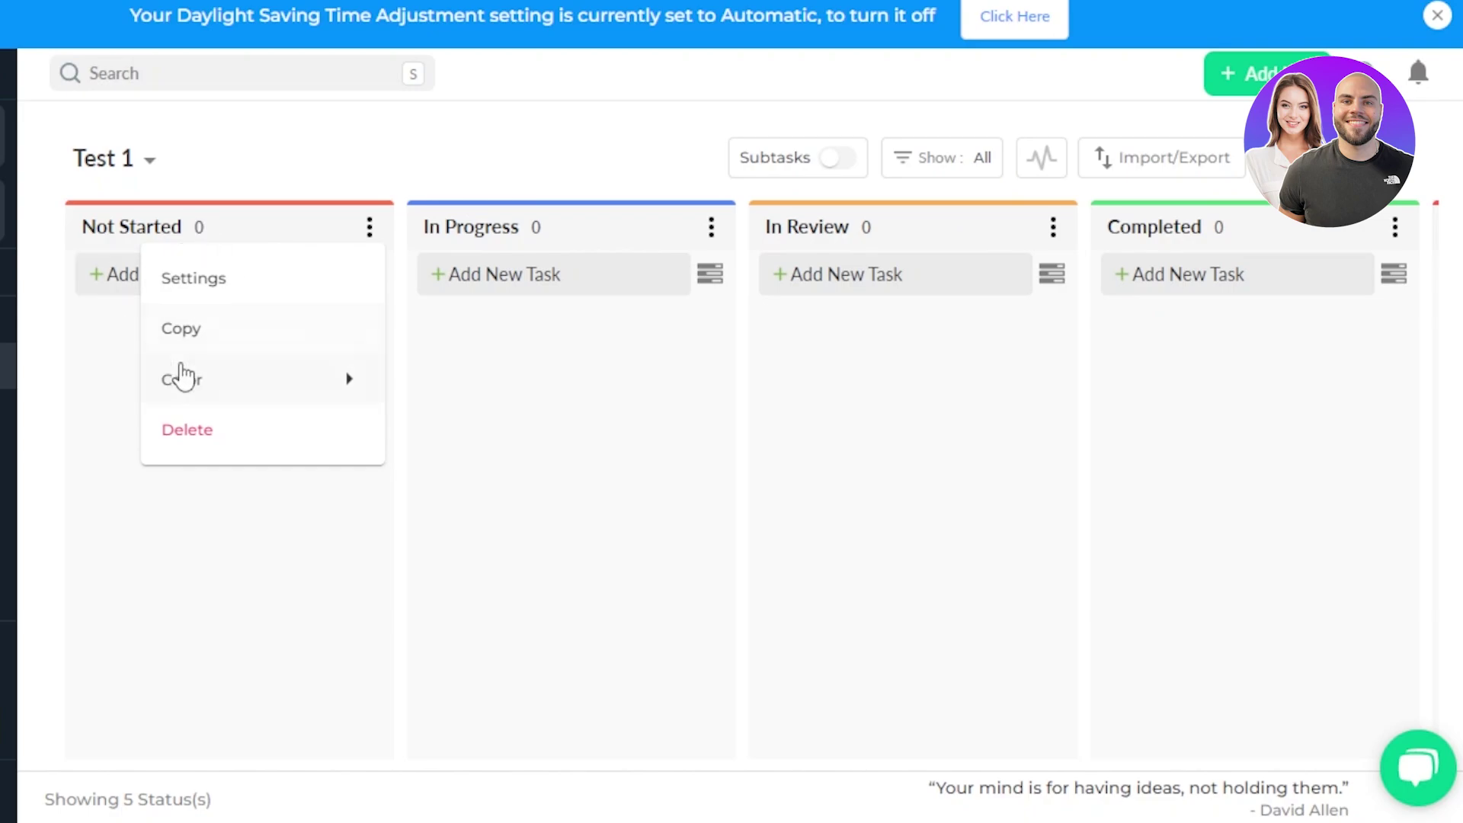
pyautogui.click(291, 133)
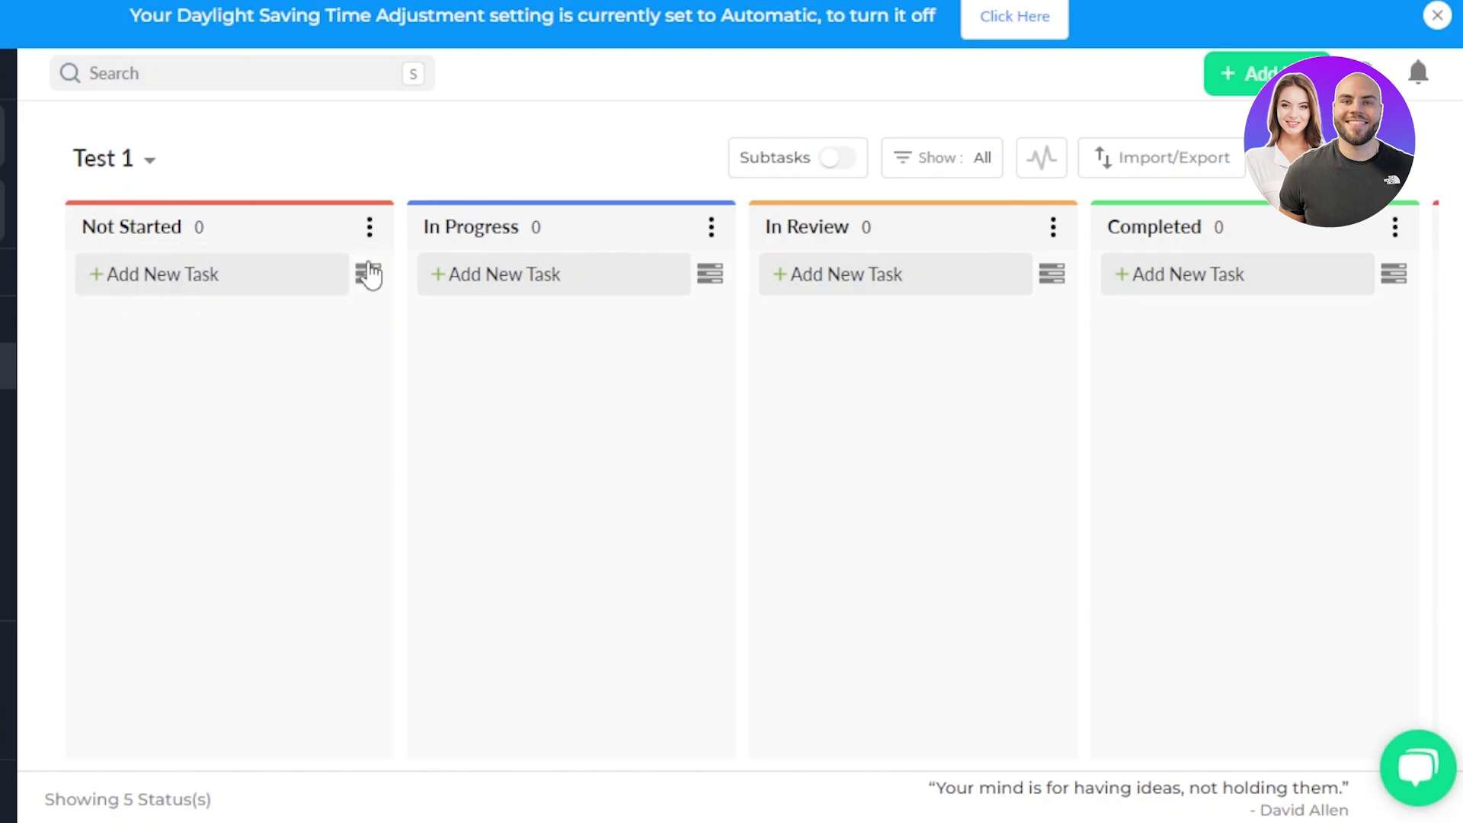
pyautogui.click(221, 274)
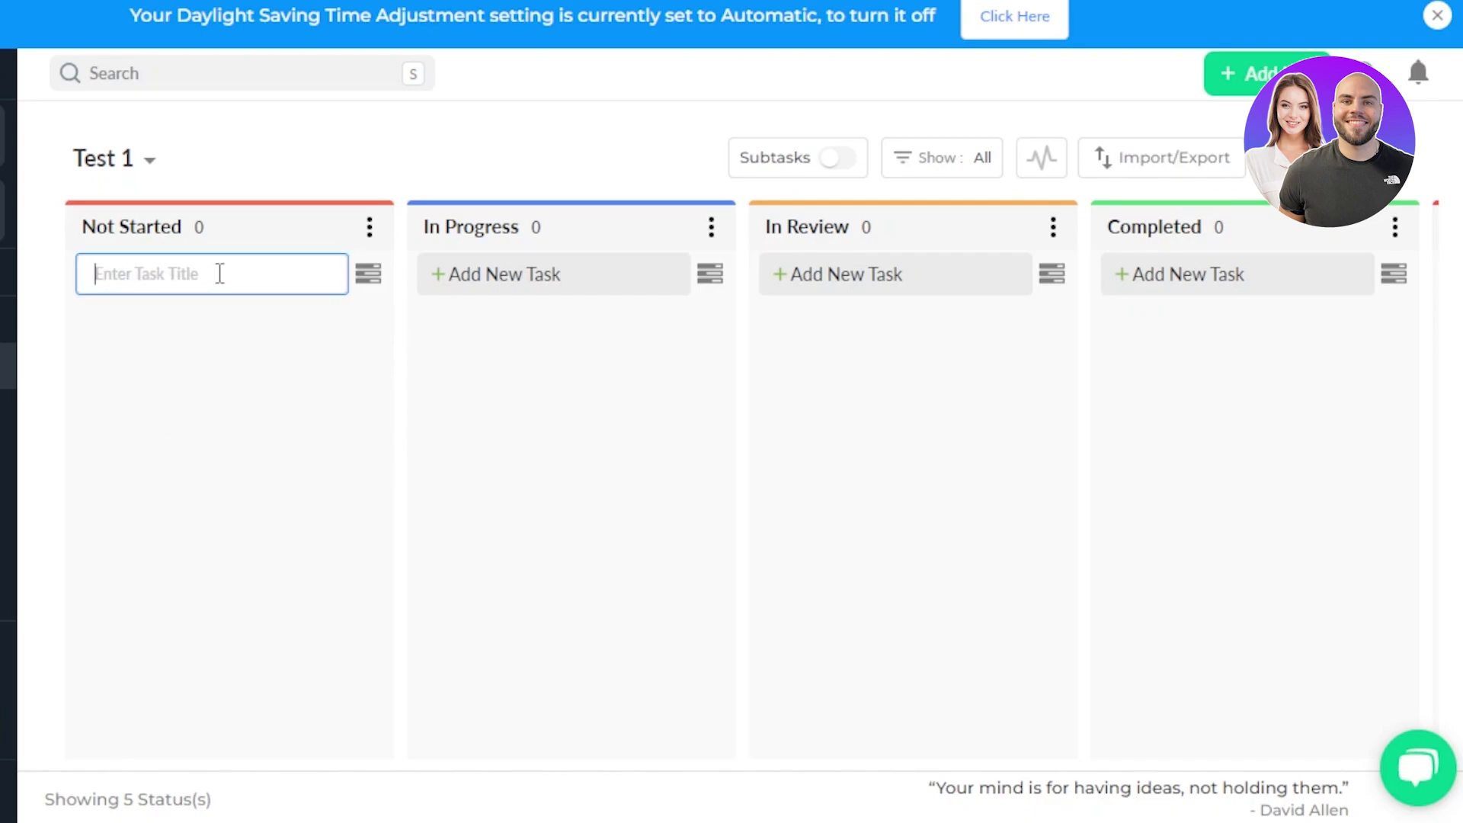
pyautogui.write('tasak 1')
pyautogui.press('Return')
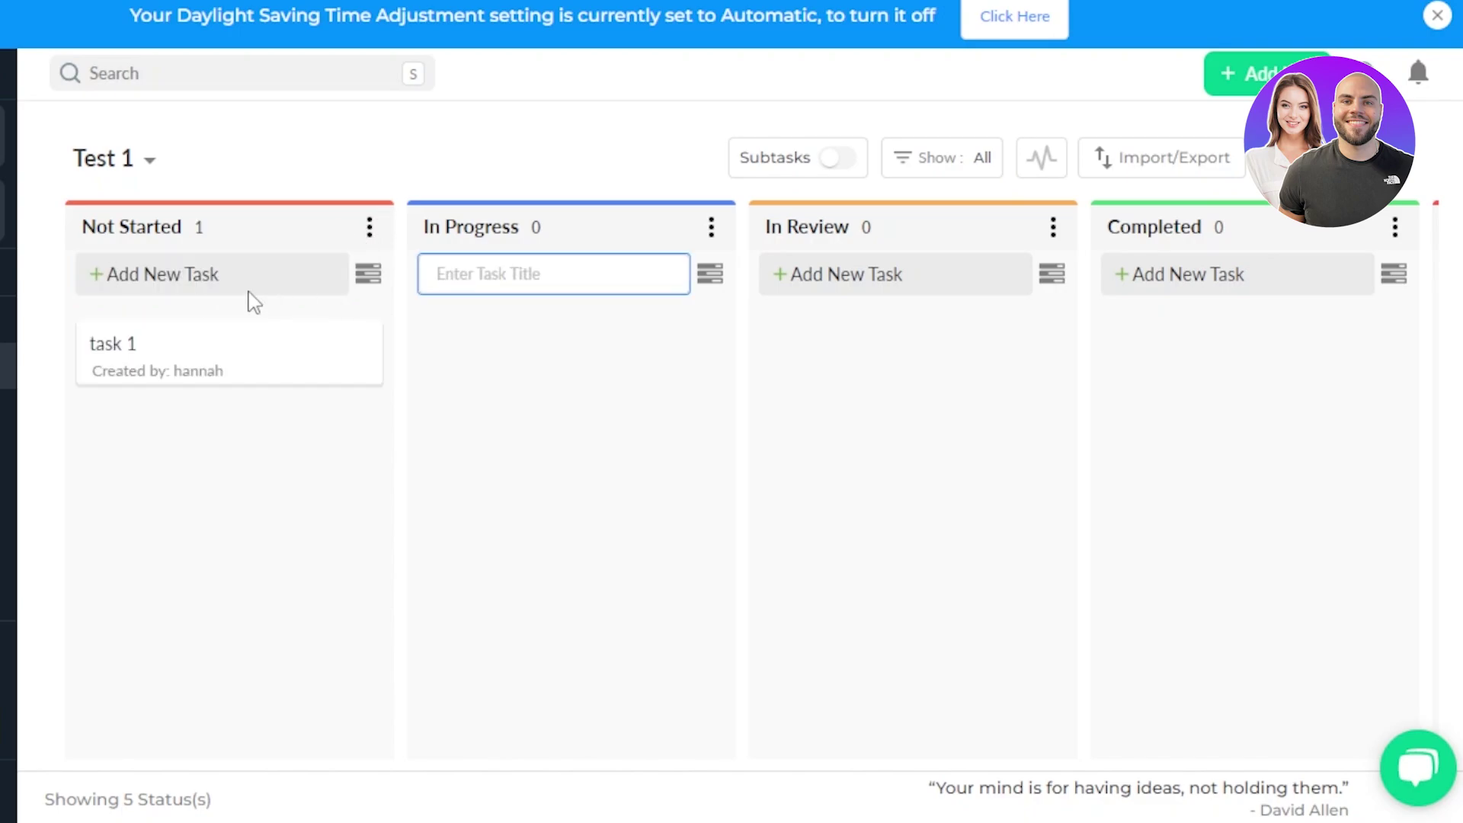
pyautogui.click(234, 282)
pyautogui.write('task 2')
pyautogui.press('Return')
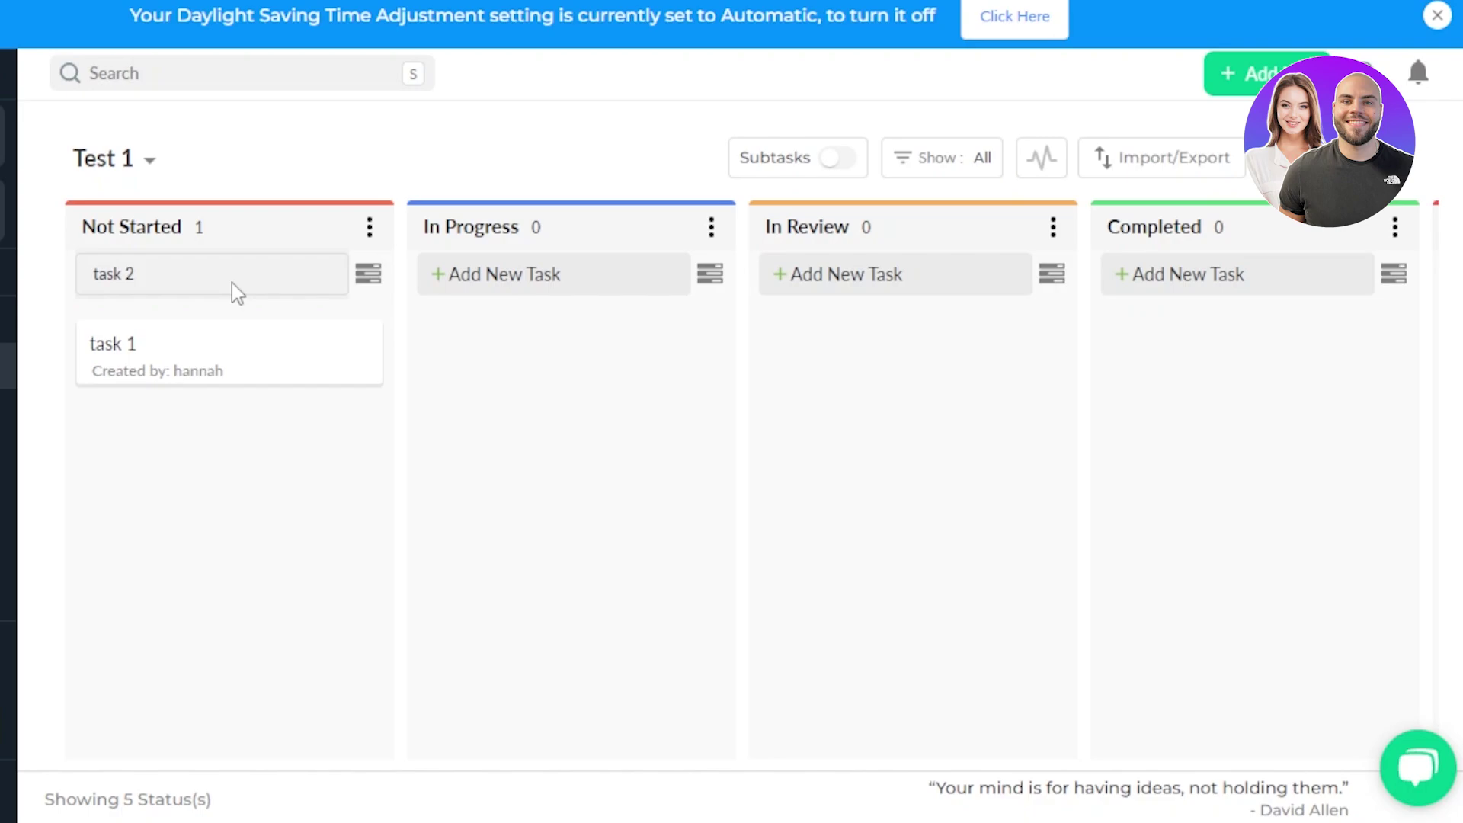
pyautogui.write('tas')
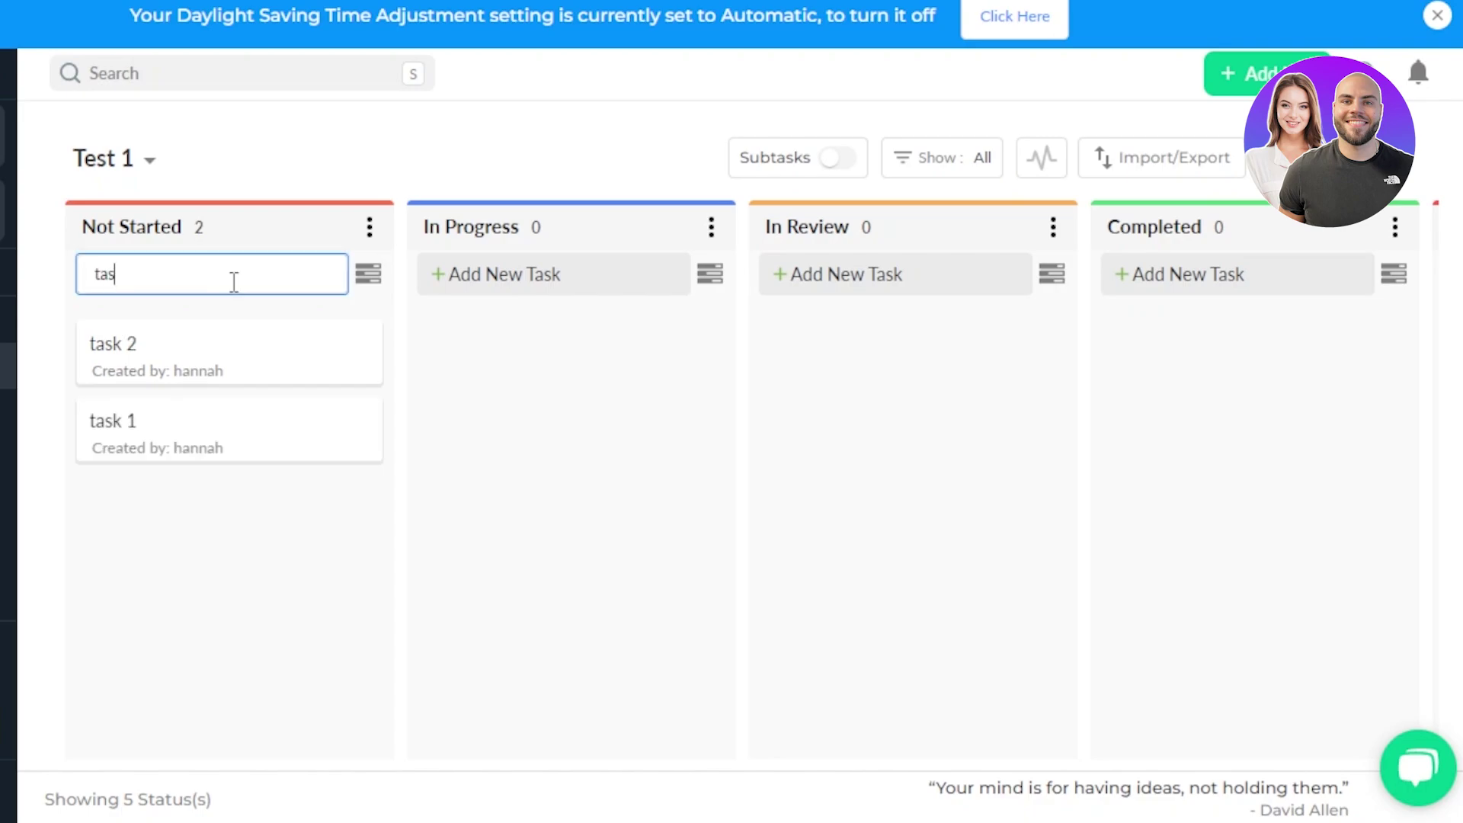
pyautogui.write('k 3')
pyautogui.press('Return')
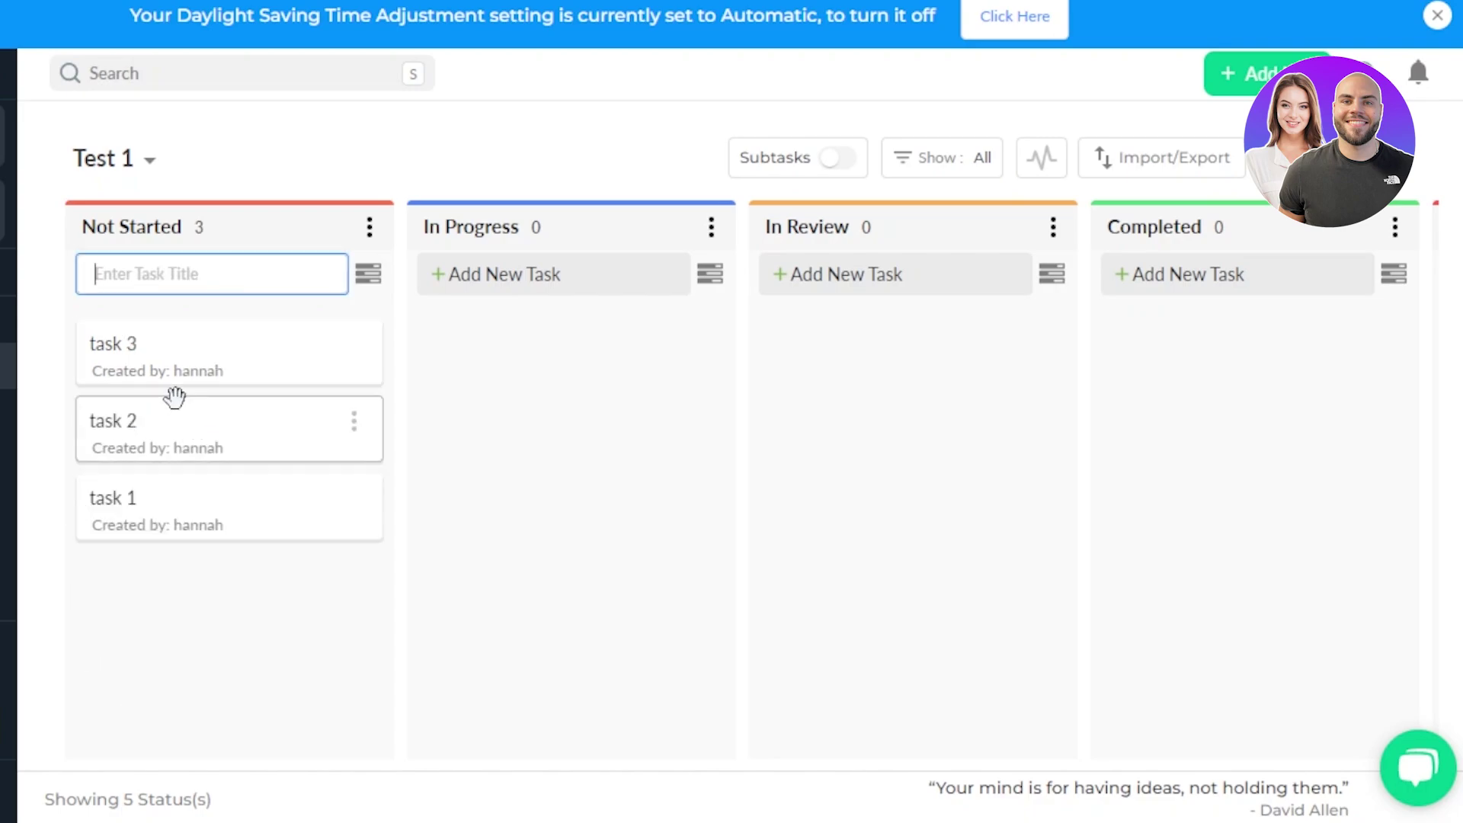
# Step: Open task 3 full screen, assign it to project 000002- Test, and set priority High
pyautogui.click(188, 351)
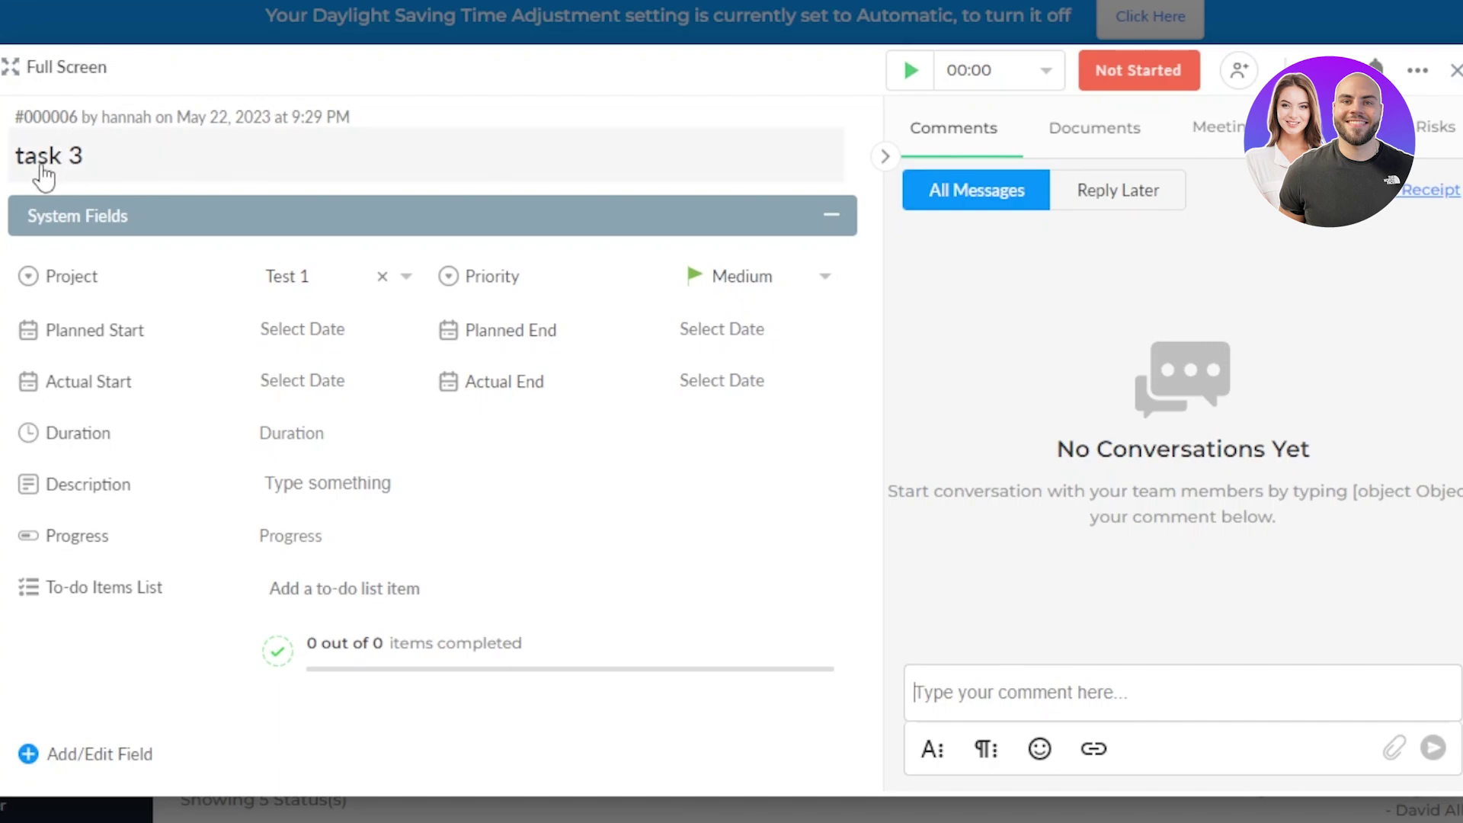
pyautogui.click(15, 70)
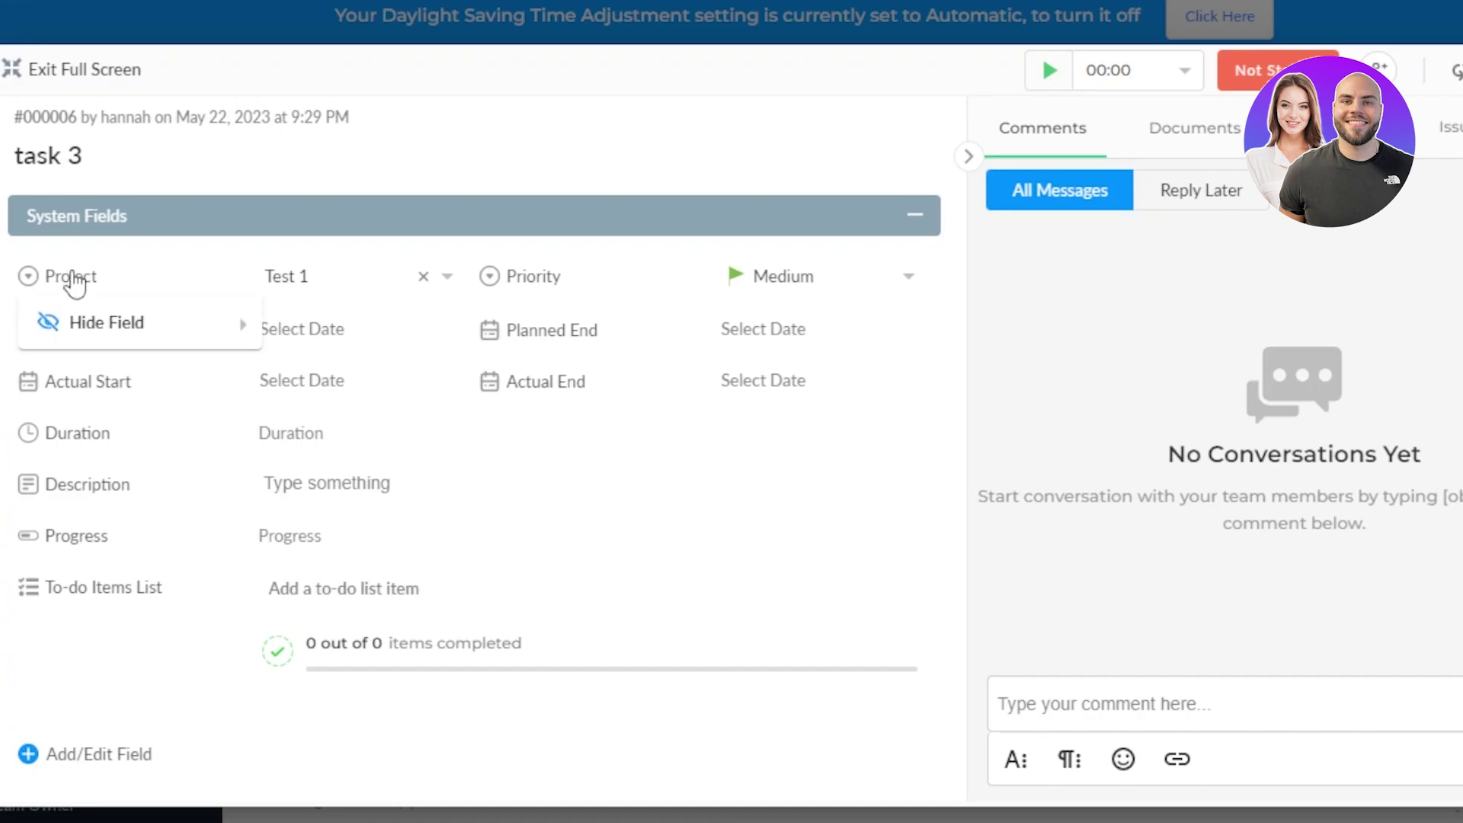
pyautogui.click(317, 287)
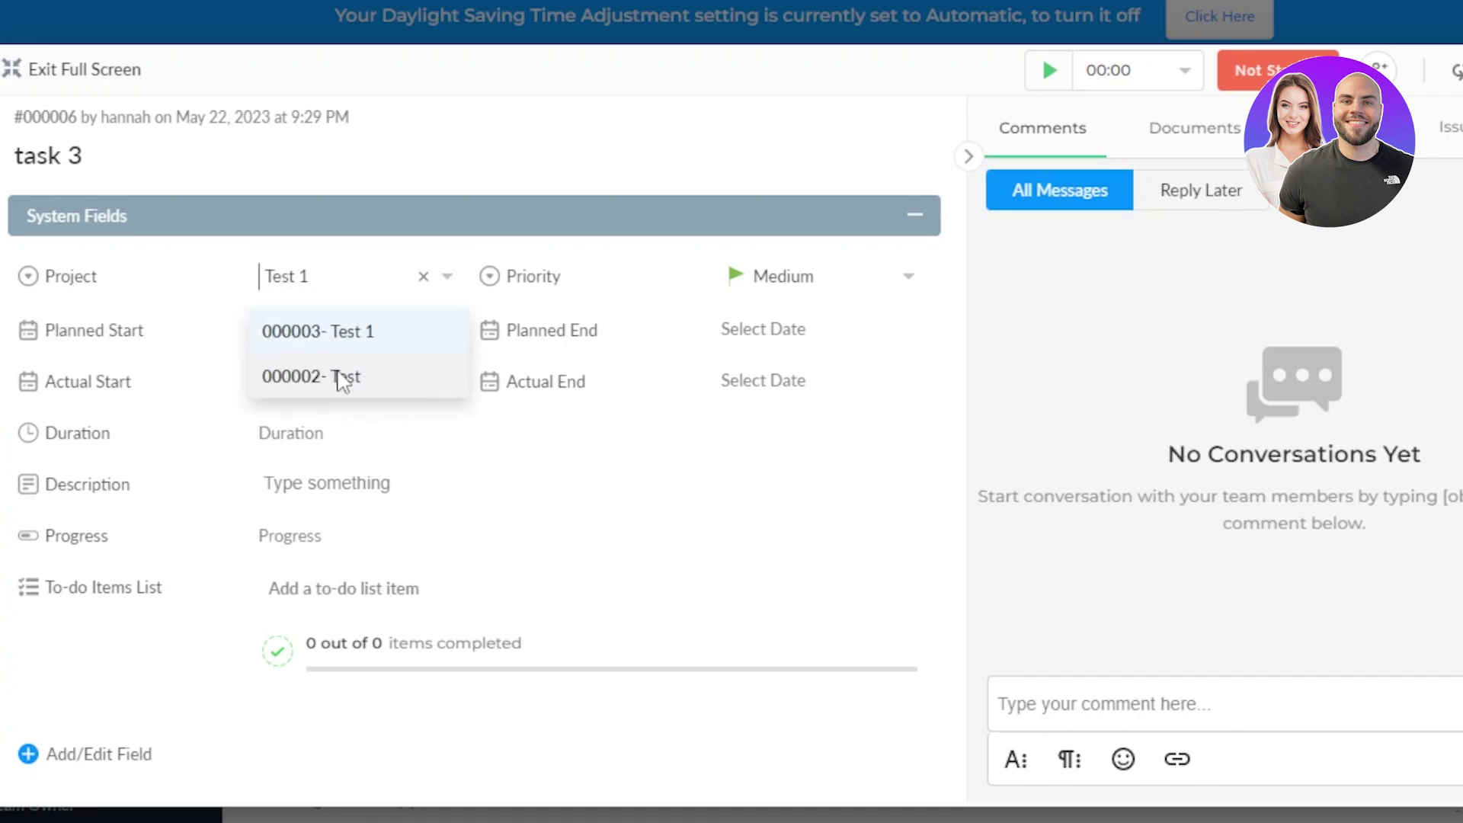
pyautogui.click(341, 379)
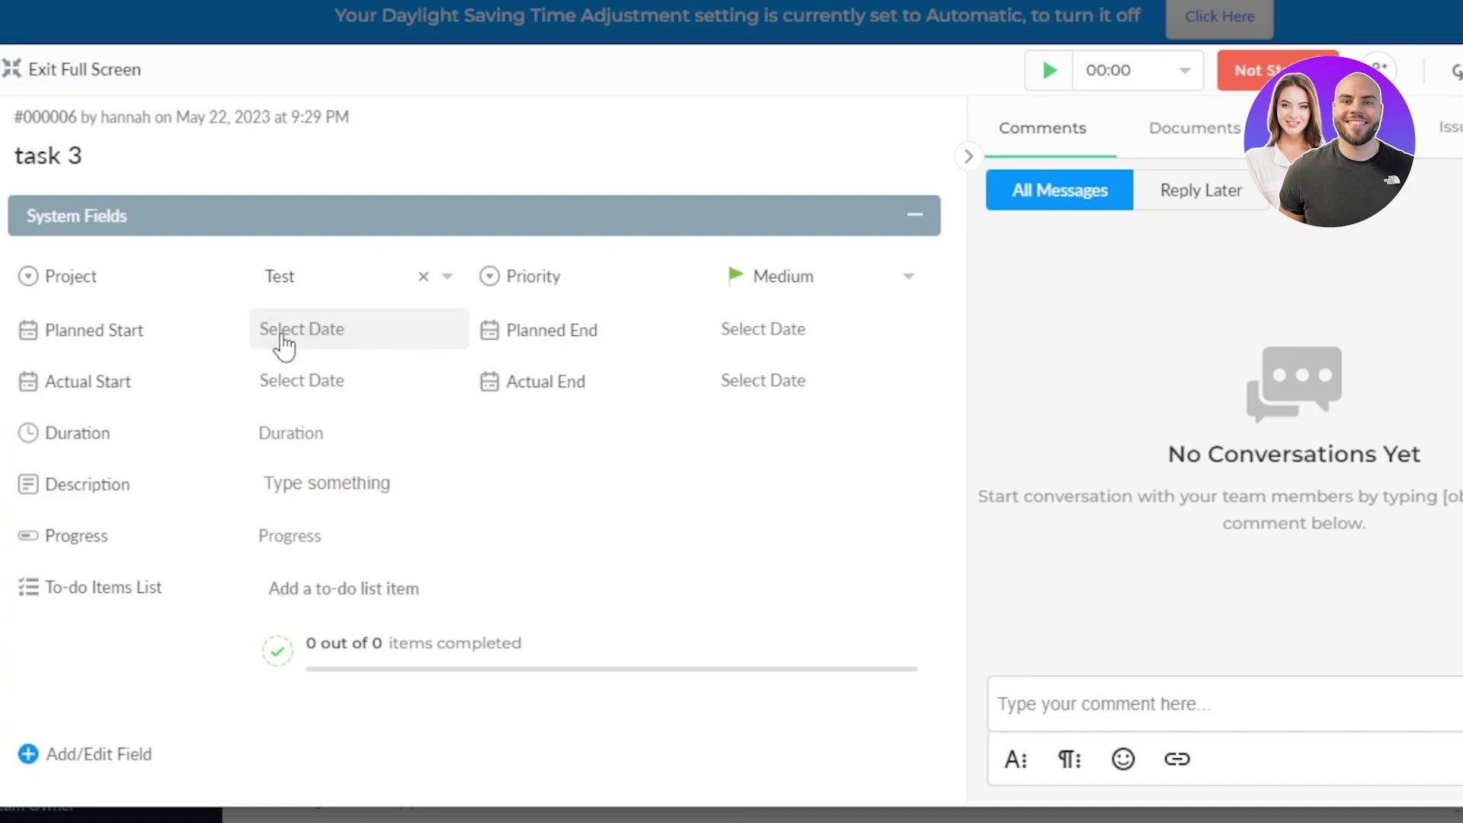
pyautogui.click(283, 345)
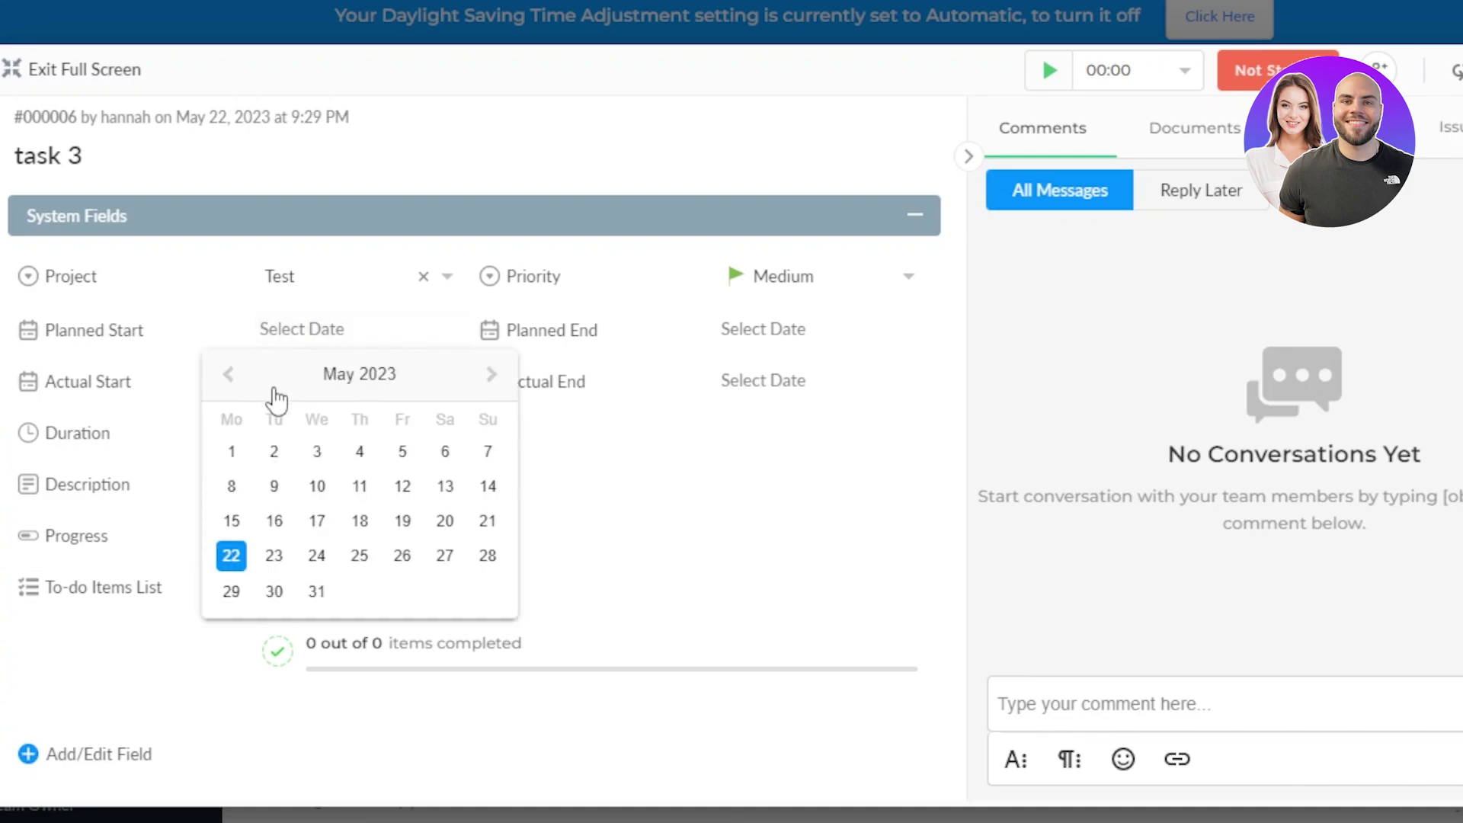
pyautogui.click(637, 460)
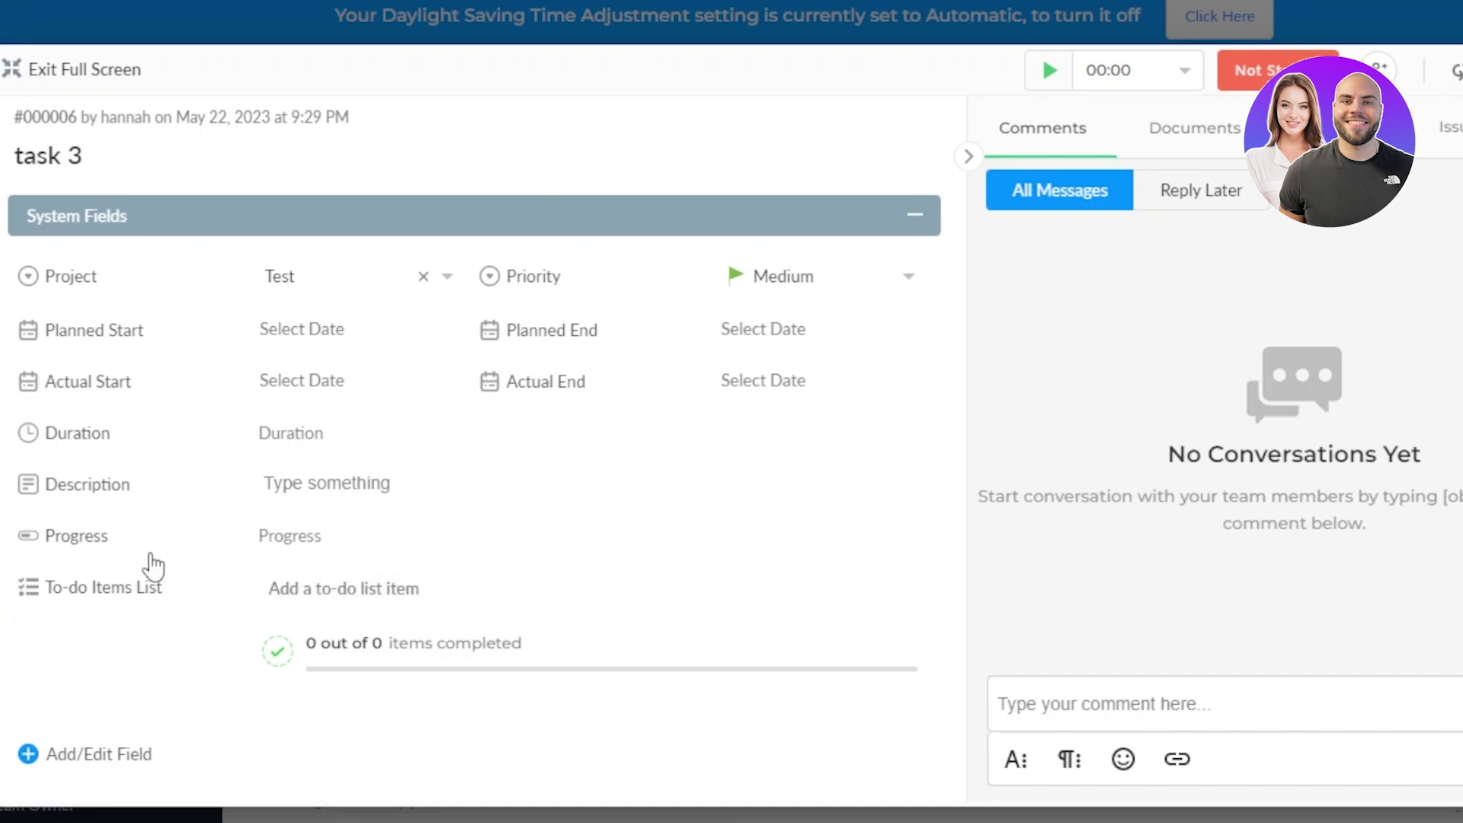
pyautogui.click(800, 294)
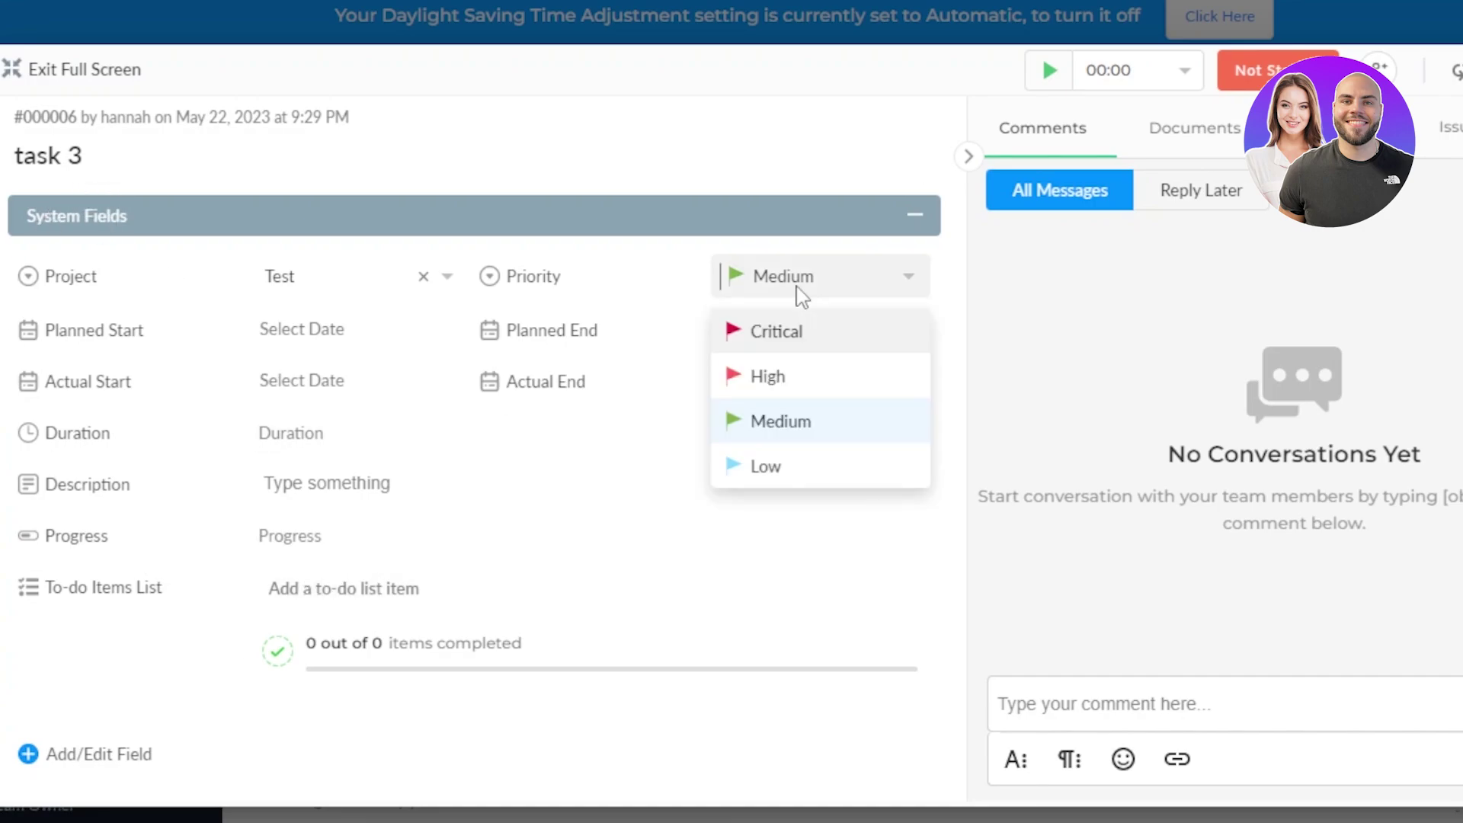
pyautogui.click(777, 379)
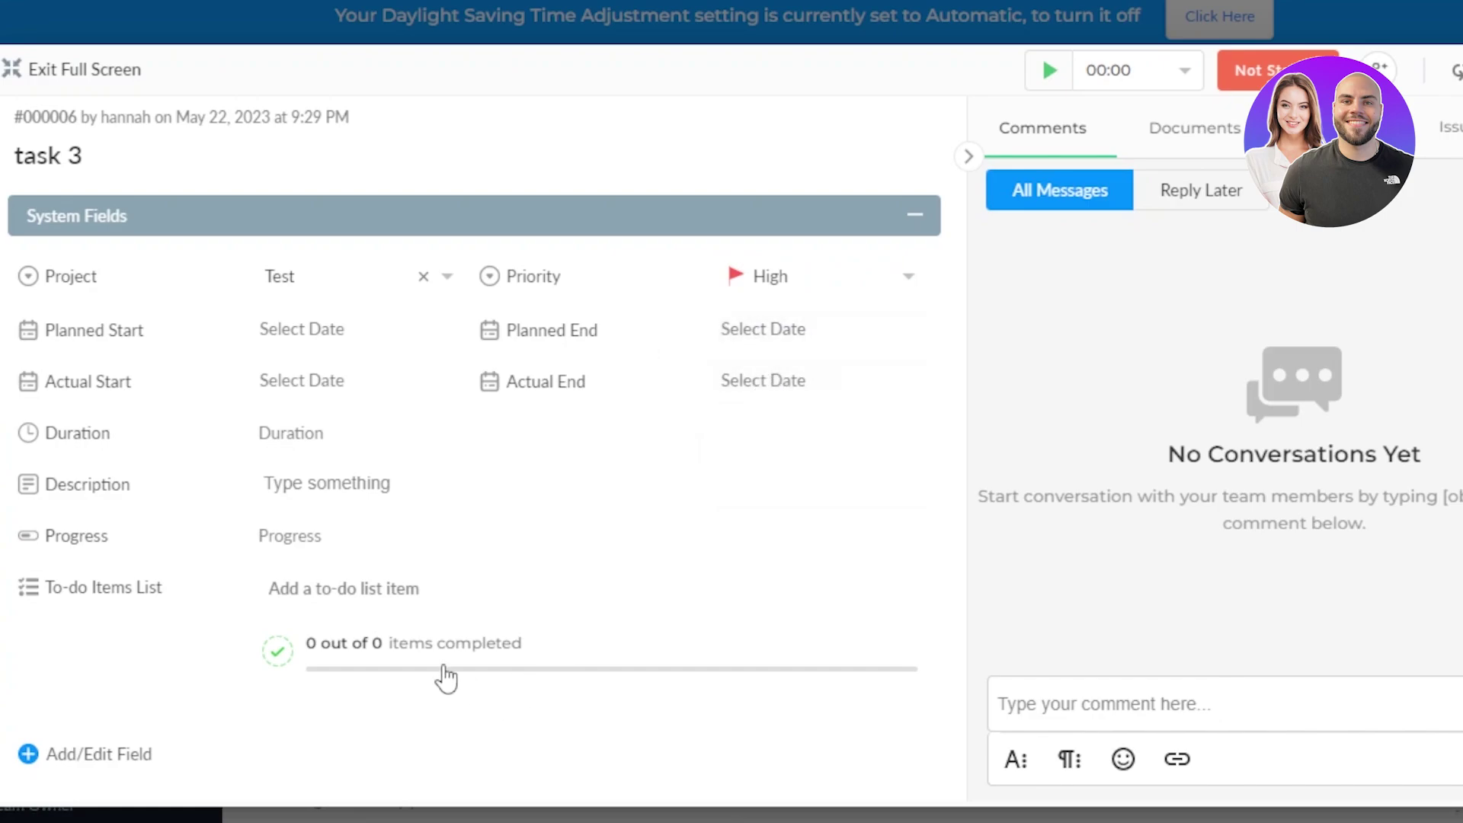
pyautogui.click(29, 754)
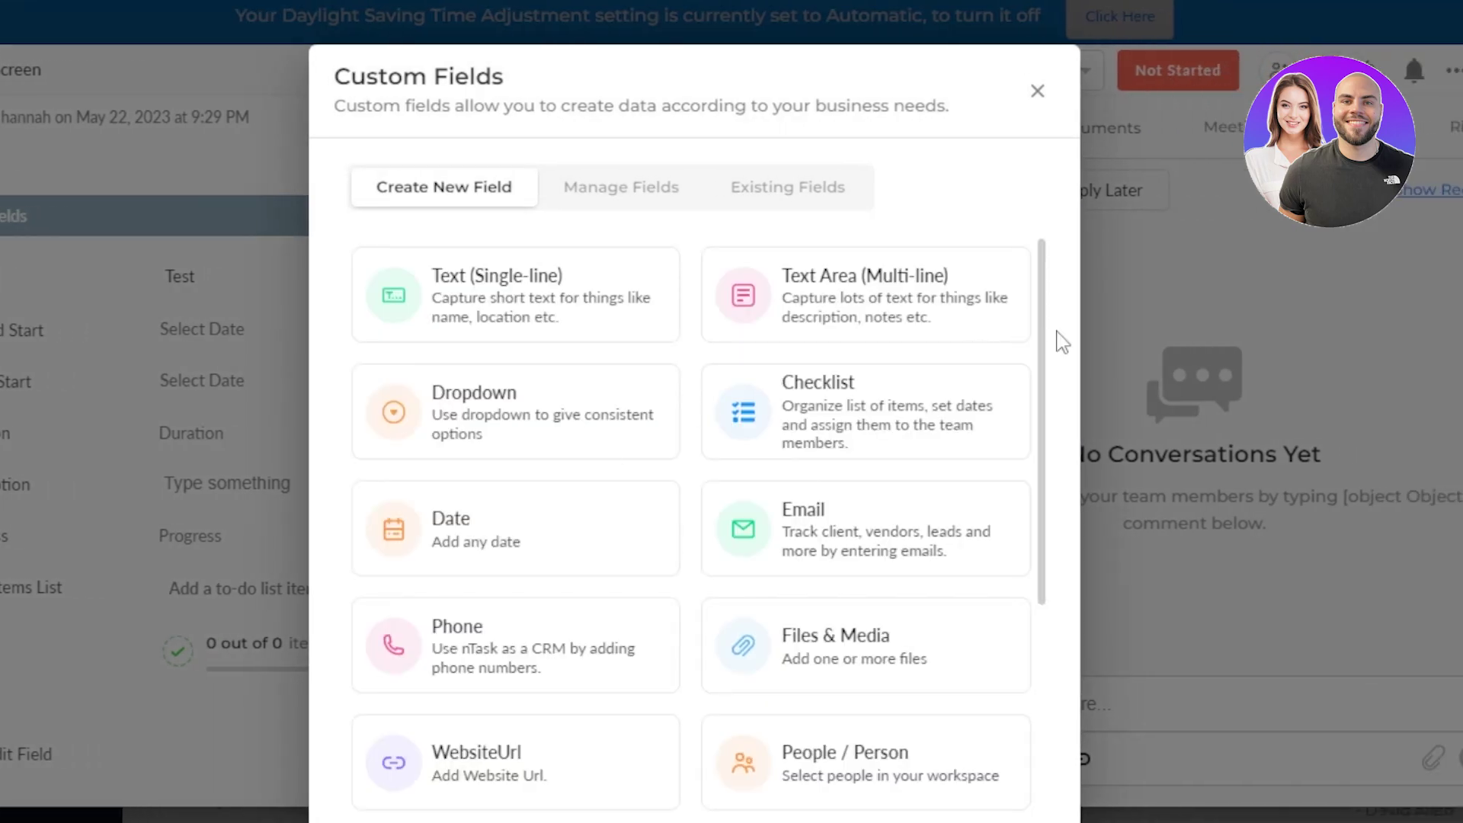
pyautogui.moveTo(1041, 317); pyautogui.dragTo(1065, 461)
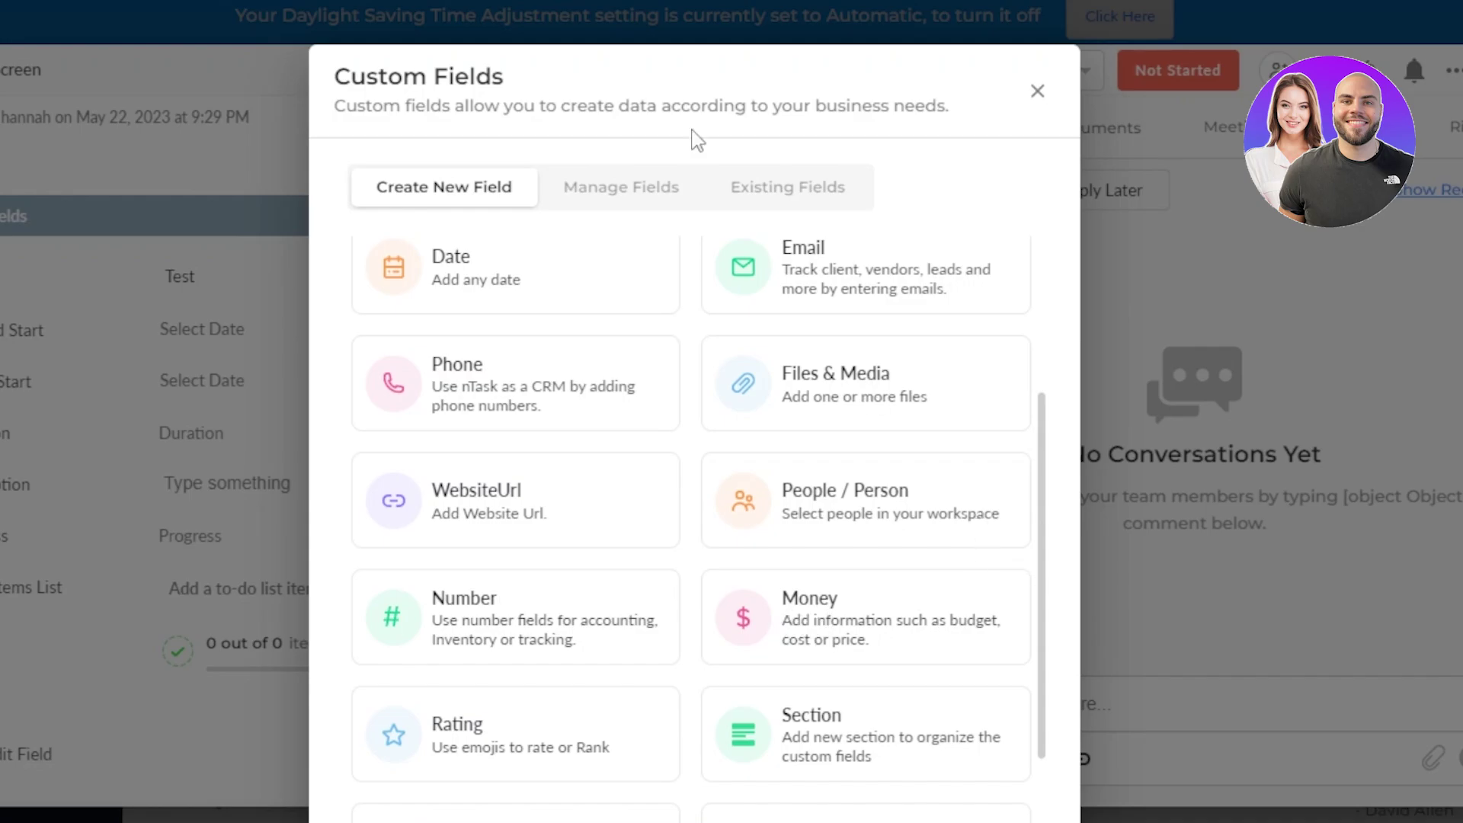
pyautogui.click(1041, 96)
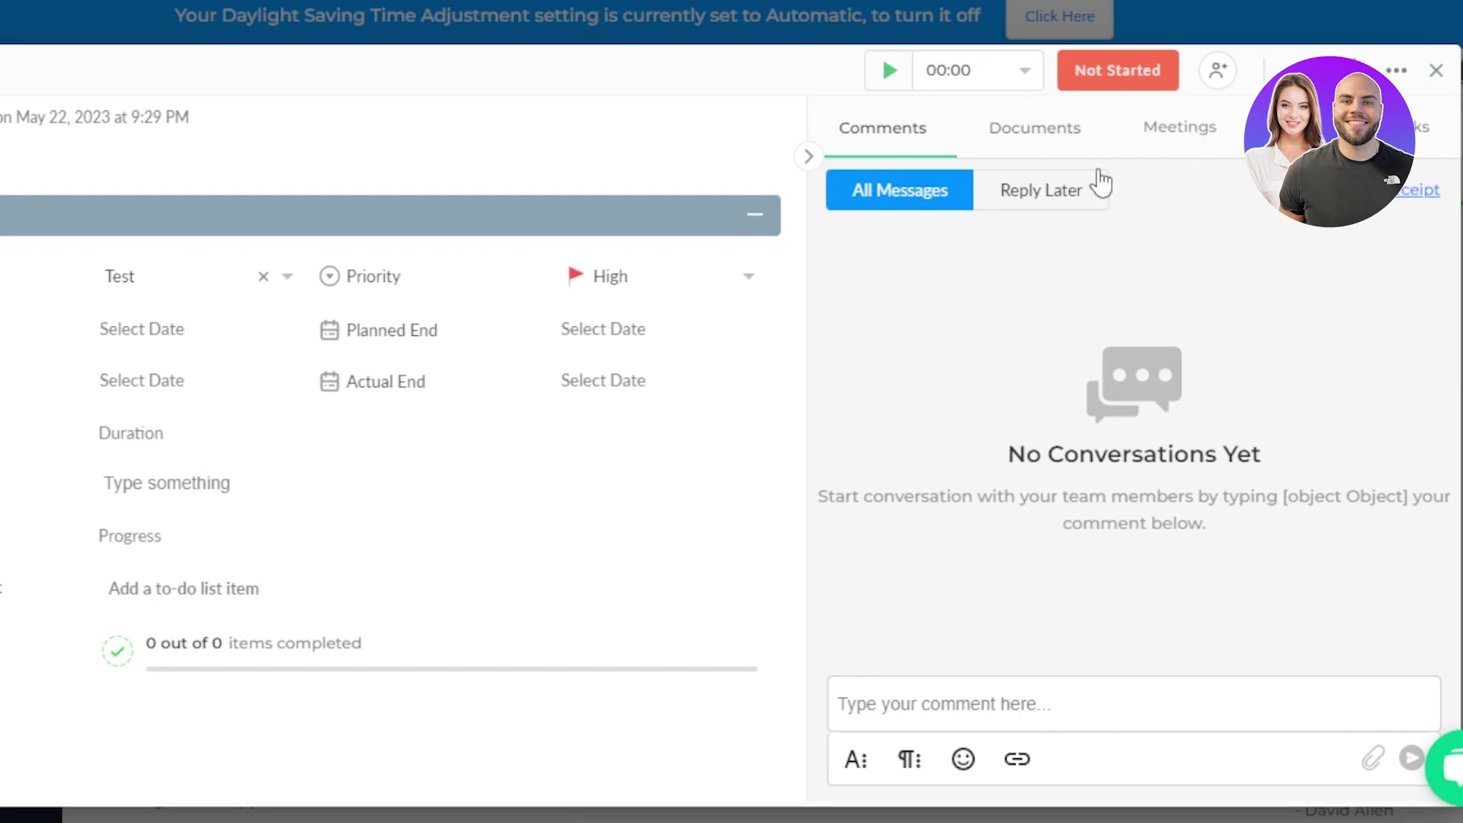
# Step: Add a 1-hour meeting 'work' at zoom to task 3 for May 22, 2023, 12:00 AM
pyautogui.click(1170, 137)
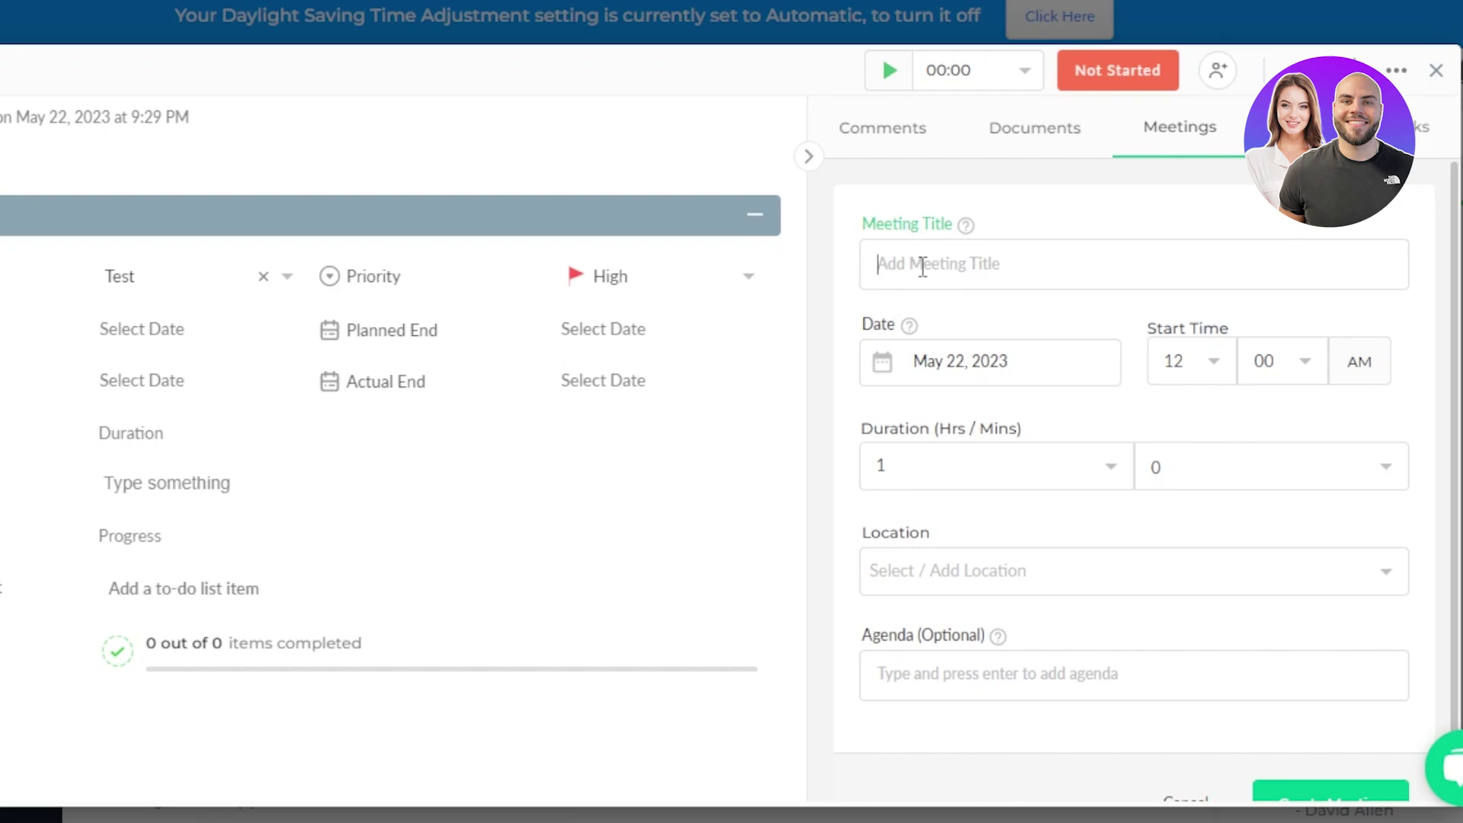
pyautogui.write('work')
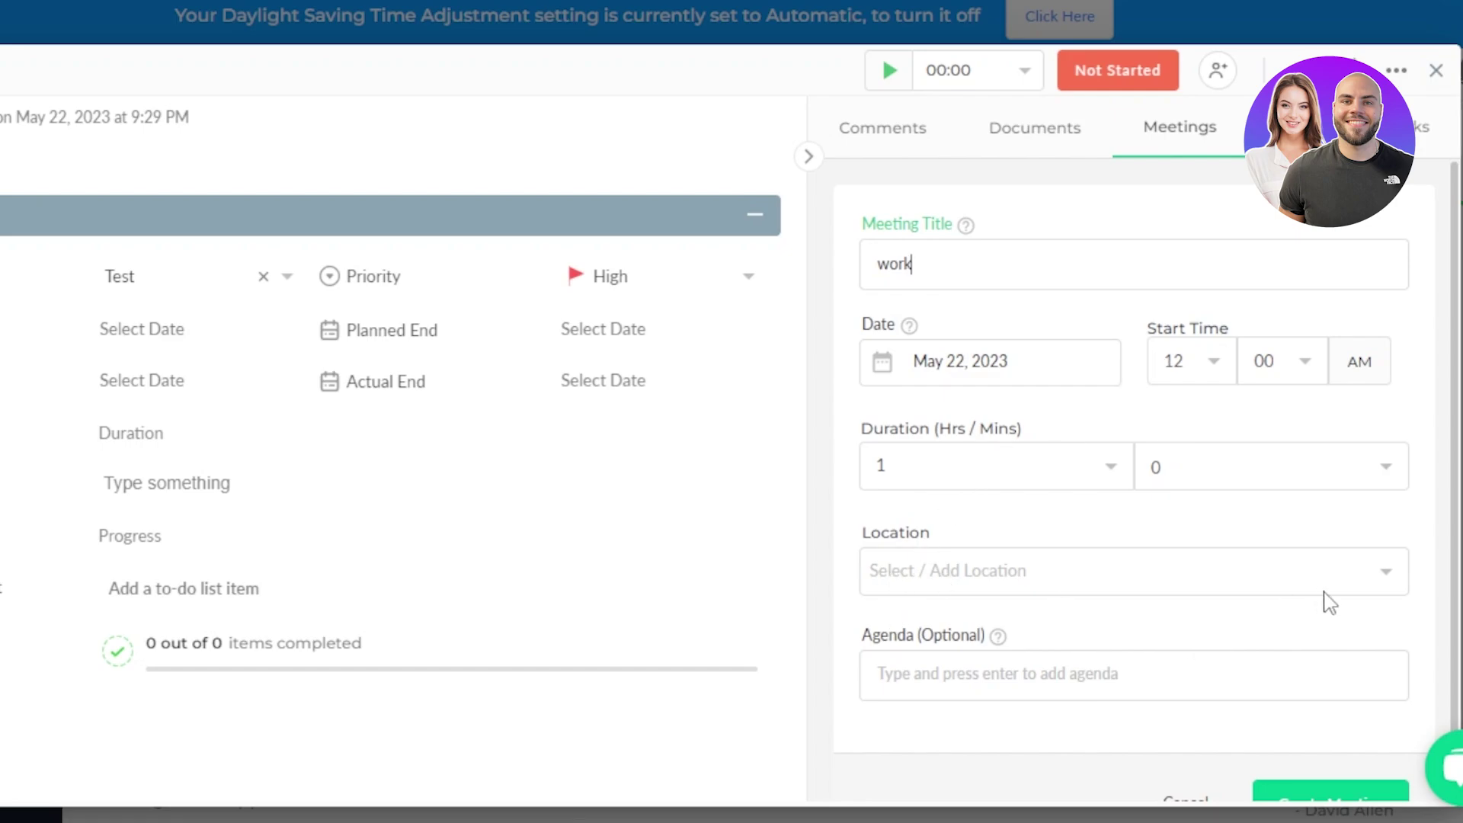
pyautogui.click(1362, 588)
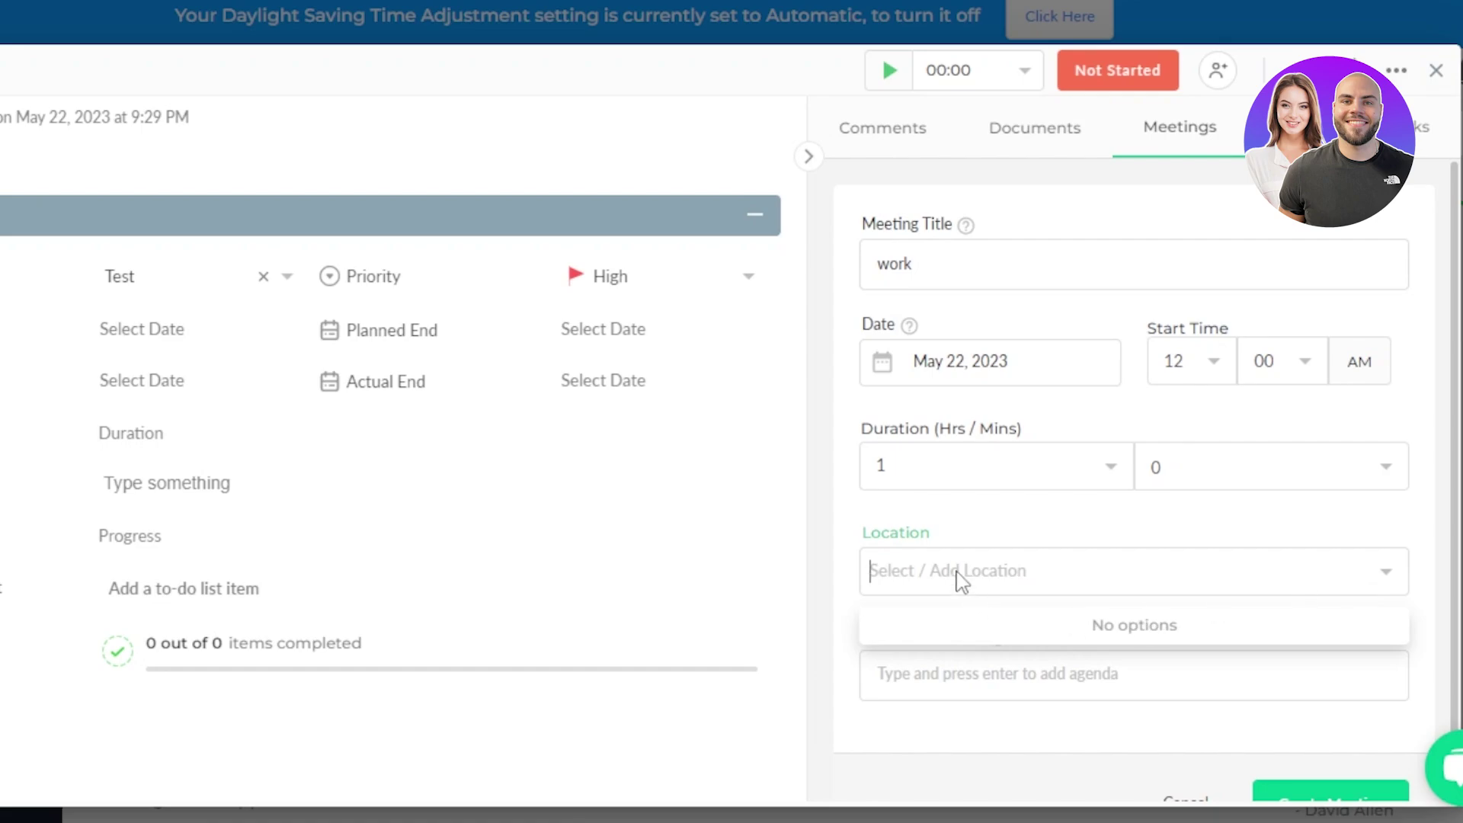
pyautogui.write('zoom')
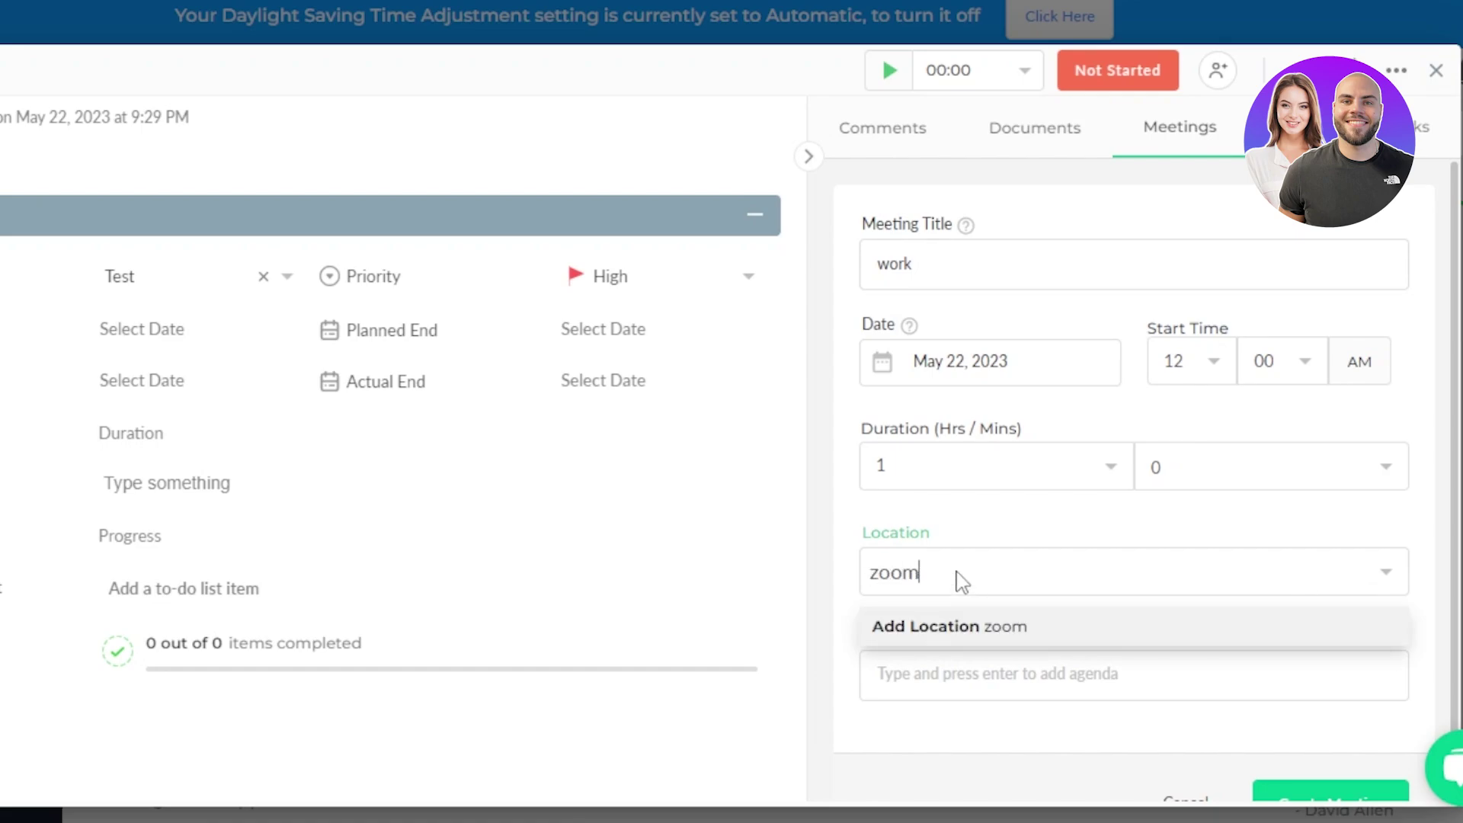
pyautogui.press('Return')
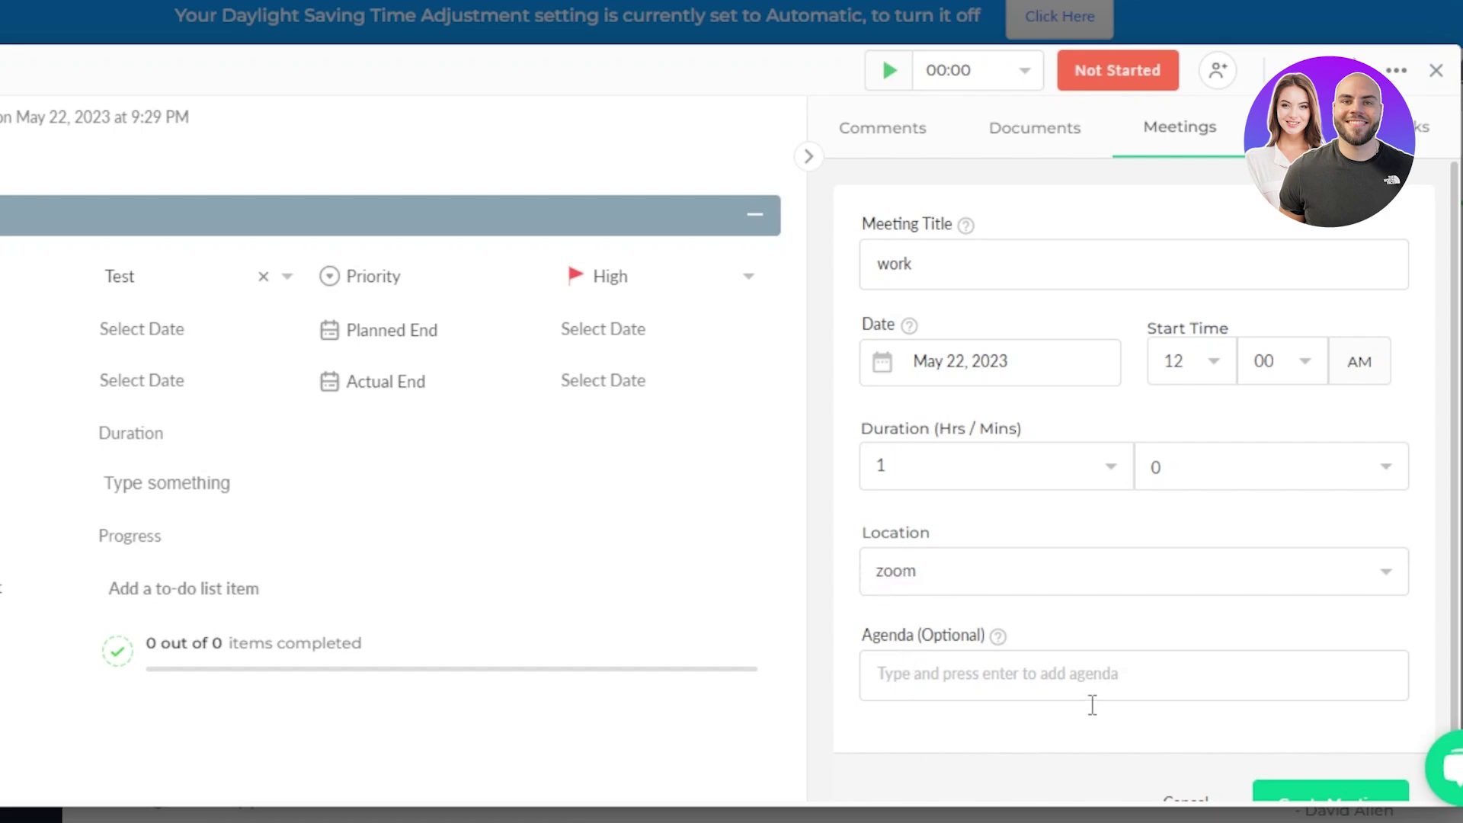
pyautogui.click(1324, 797)
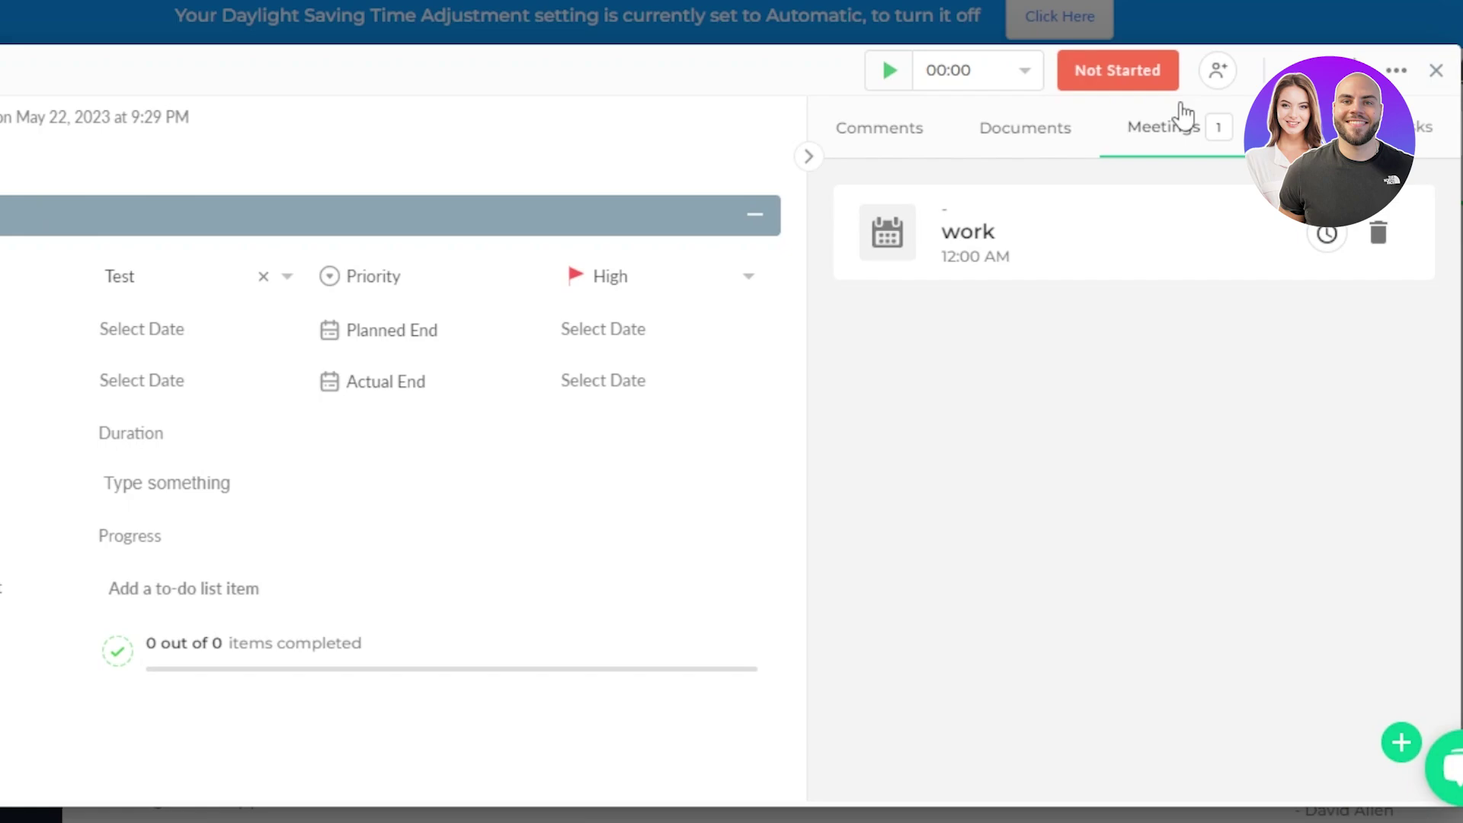
# Step: Assign the workspace member to task 3, then close its details back to the board
pyautogui.click(1224, 85)
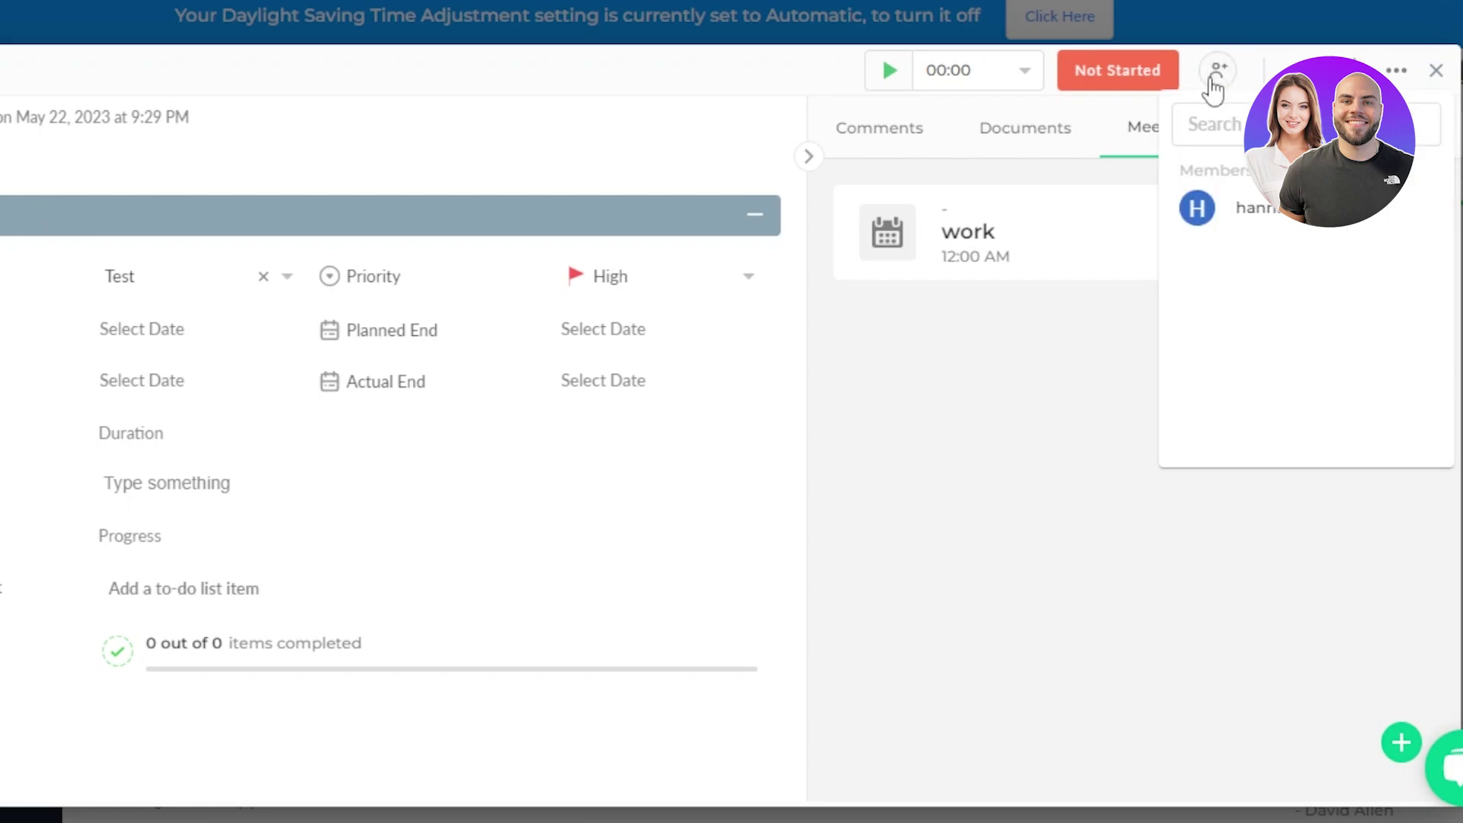
pyautogui.click(1226, 220)
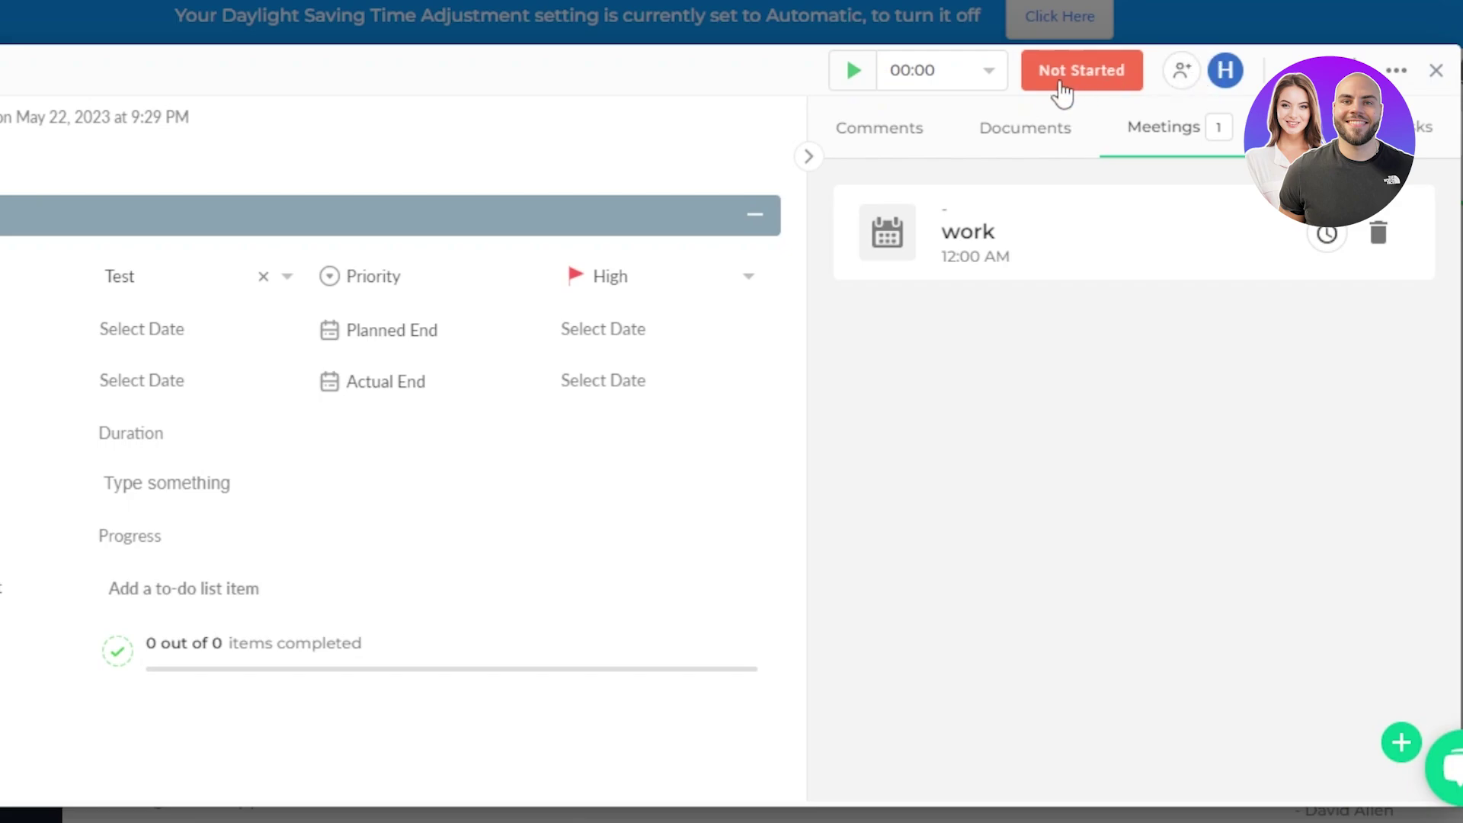
pyautogui.click(1065, 80)
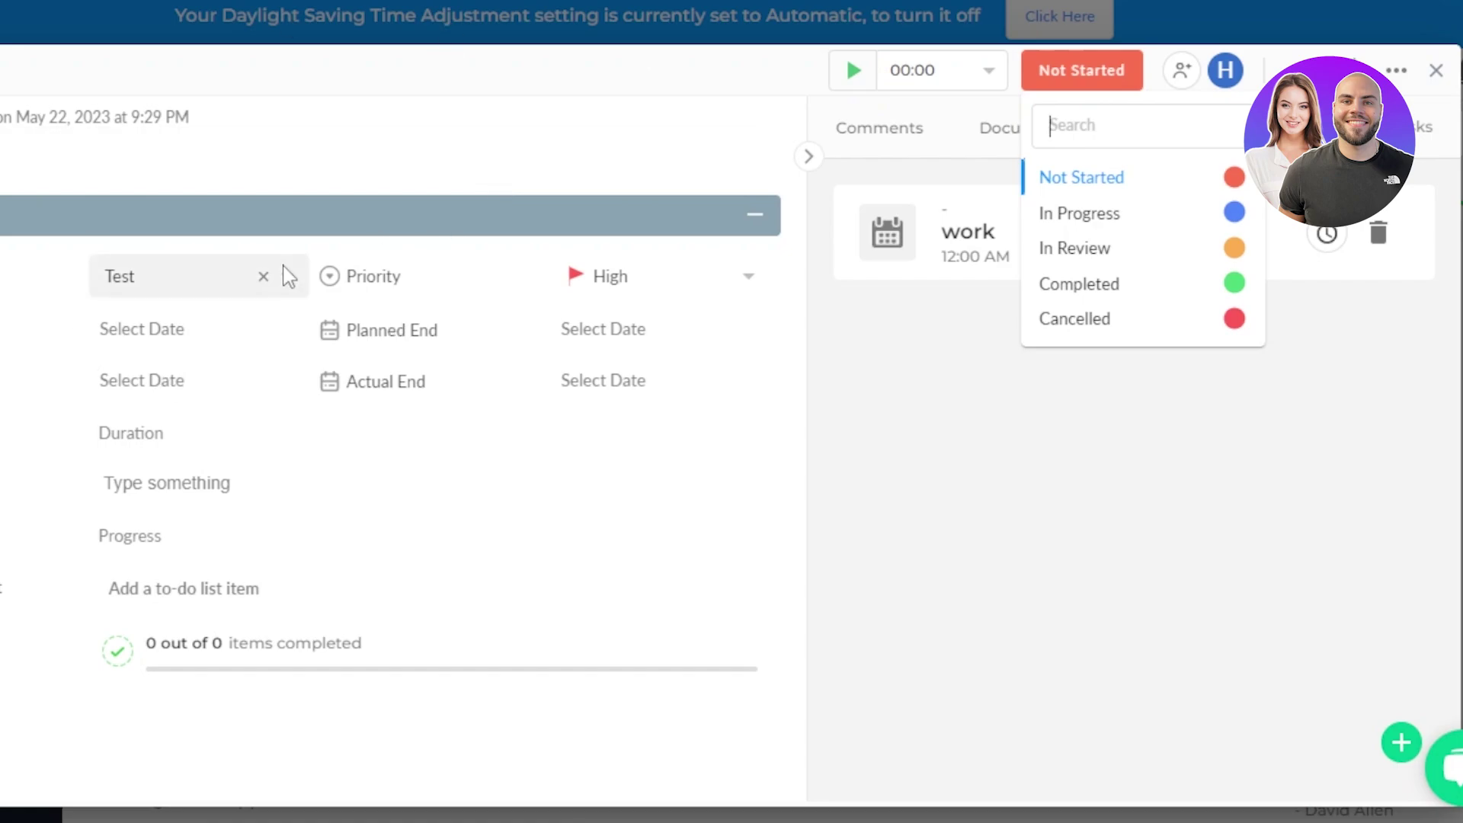
pyautogui.click(1404, 78)
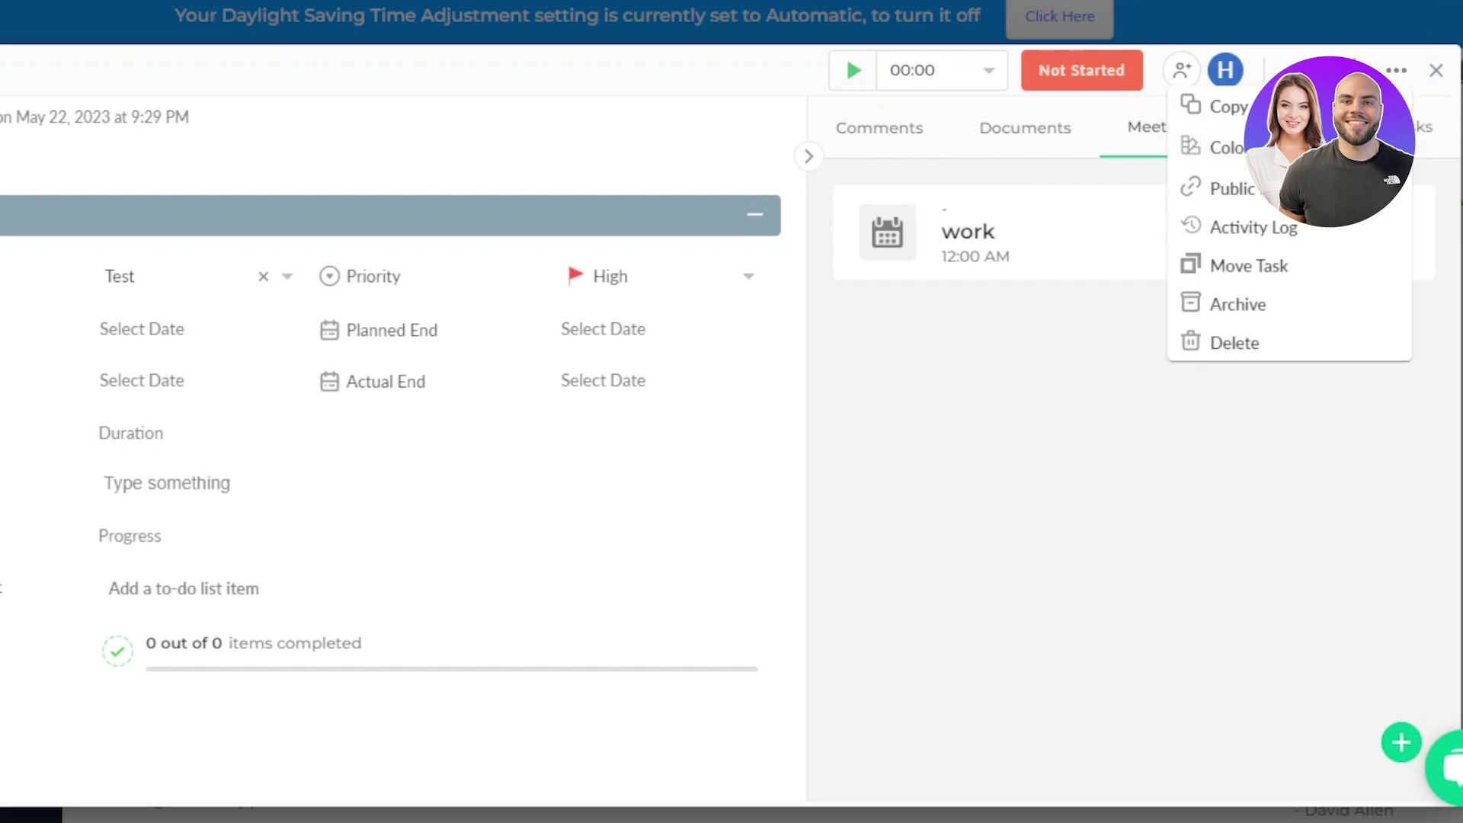
pyautogui.click(1438, 71)
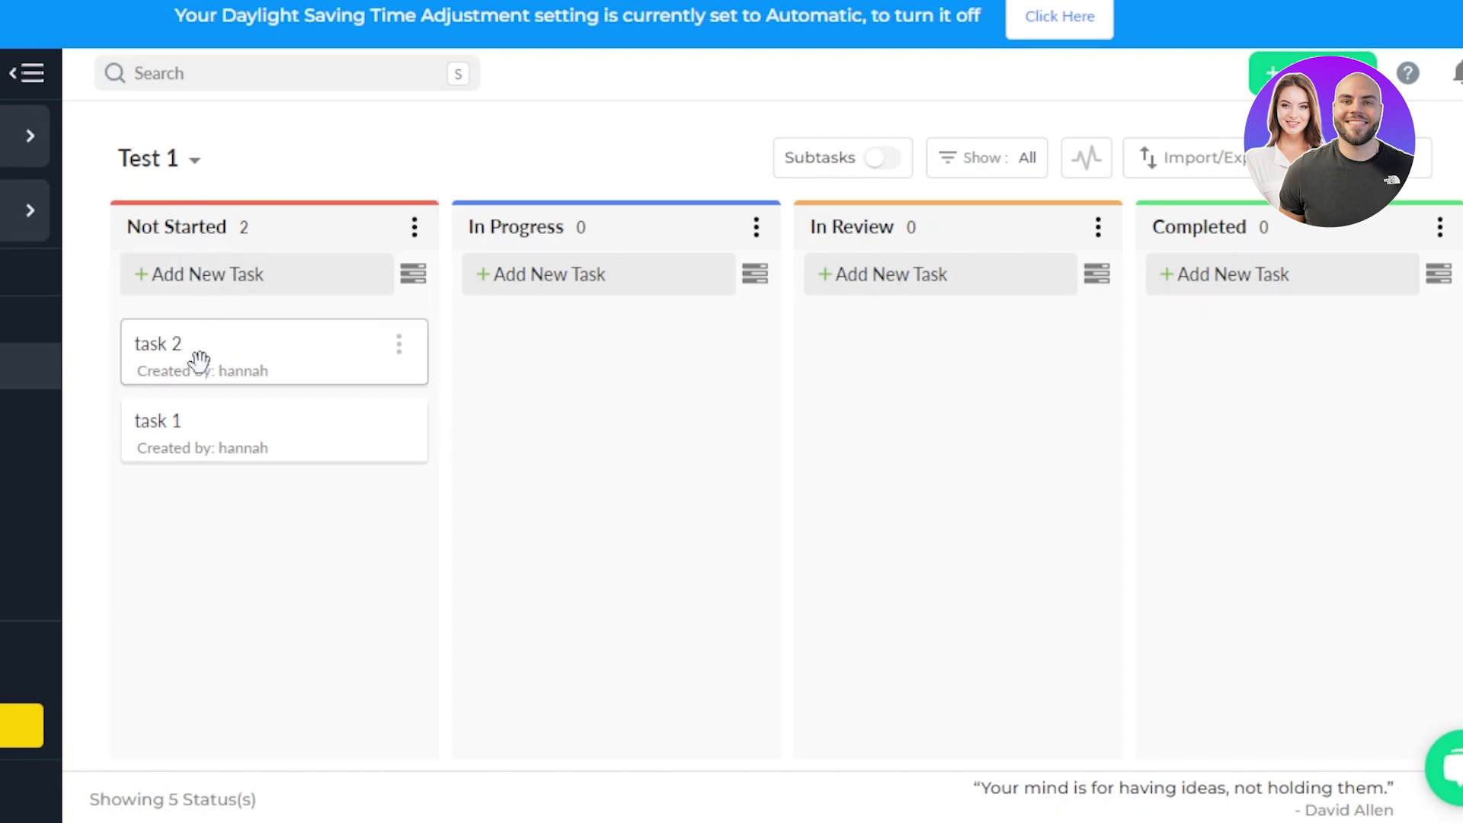
# Step: Drag task 2, then task 1 below it, into the In Progress column
pyautogui.moveTo(200, 360); pyautogui.dragTo(598, 330)
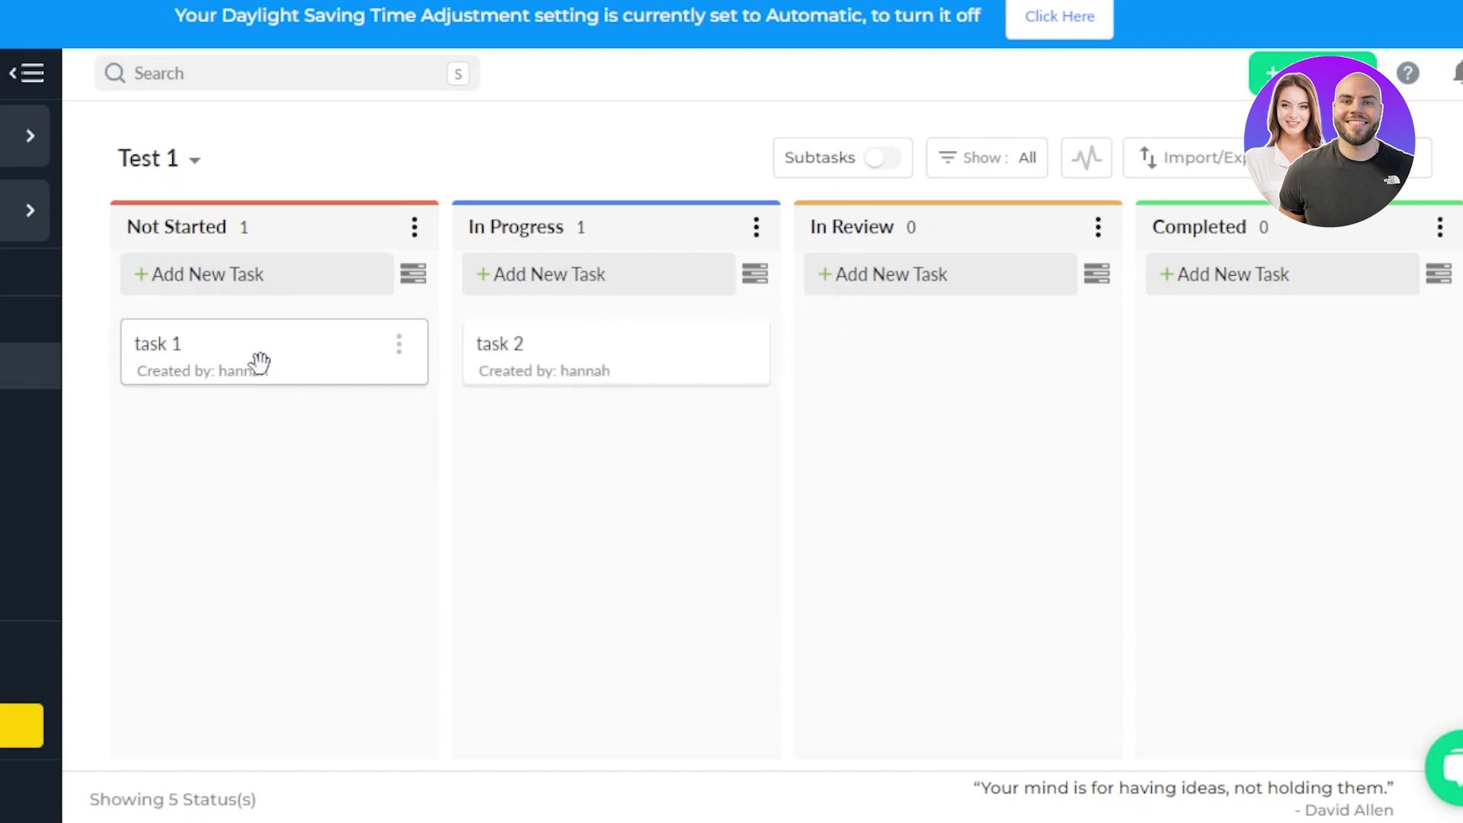
pyautogui.moveTo(259, 362); pyautogui.dragTo(608, 477)
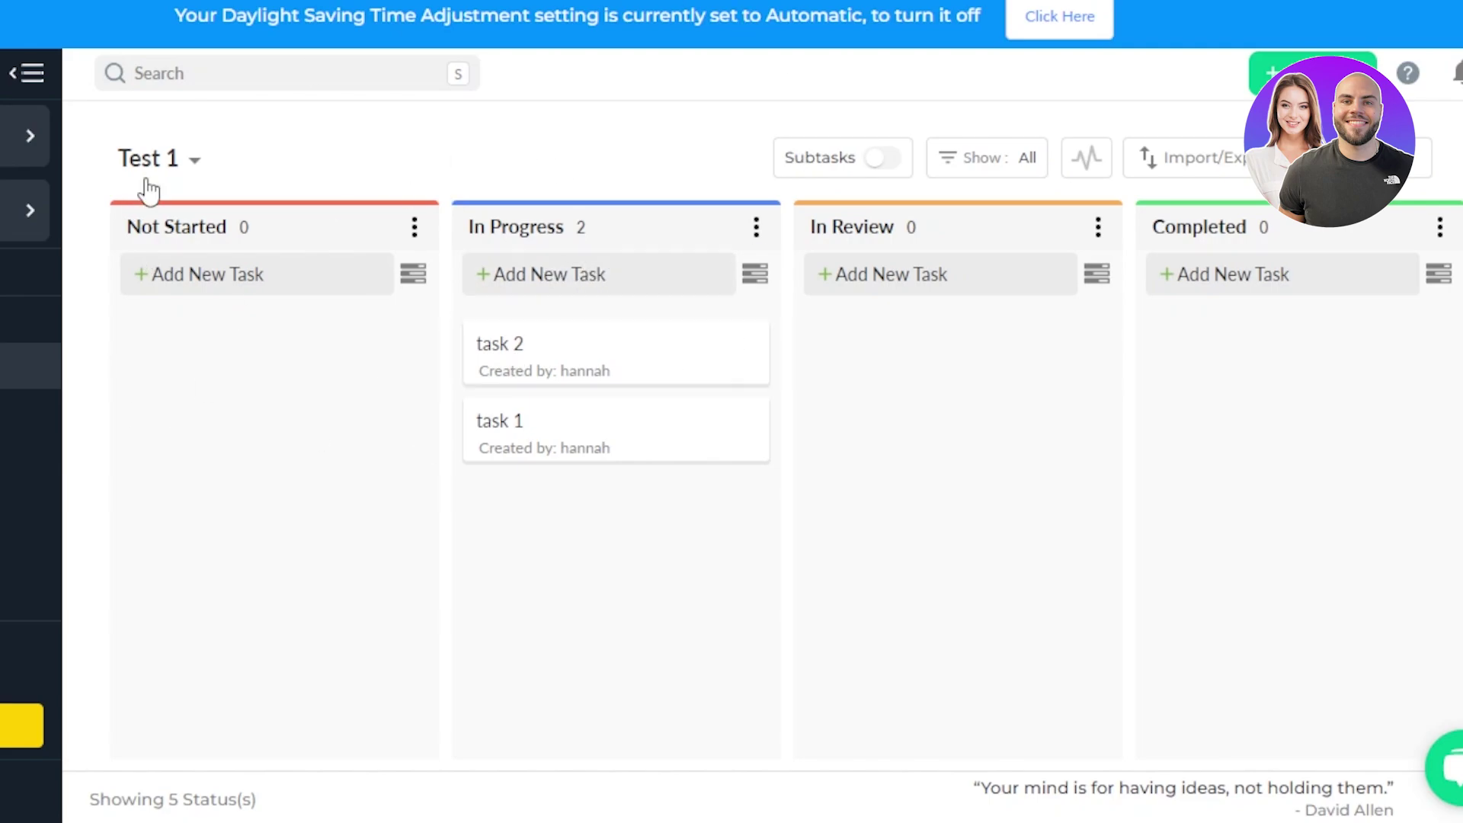
pyautogui.moveTo(34, 415)
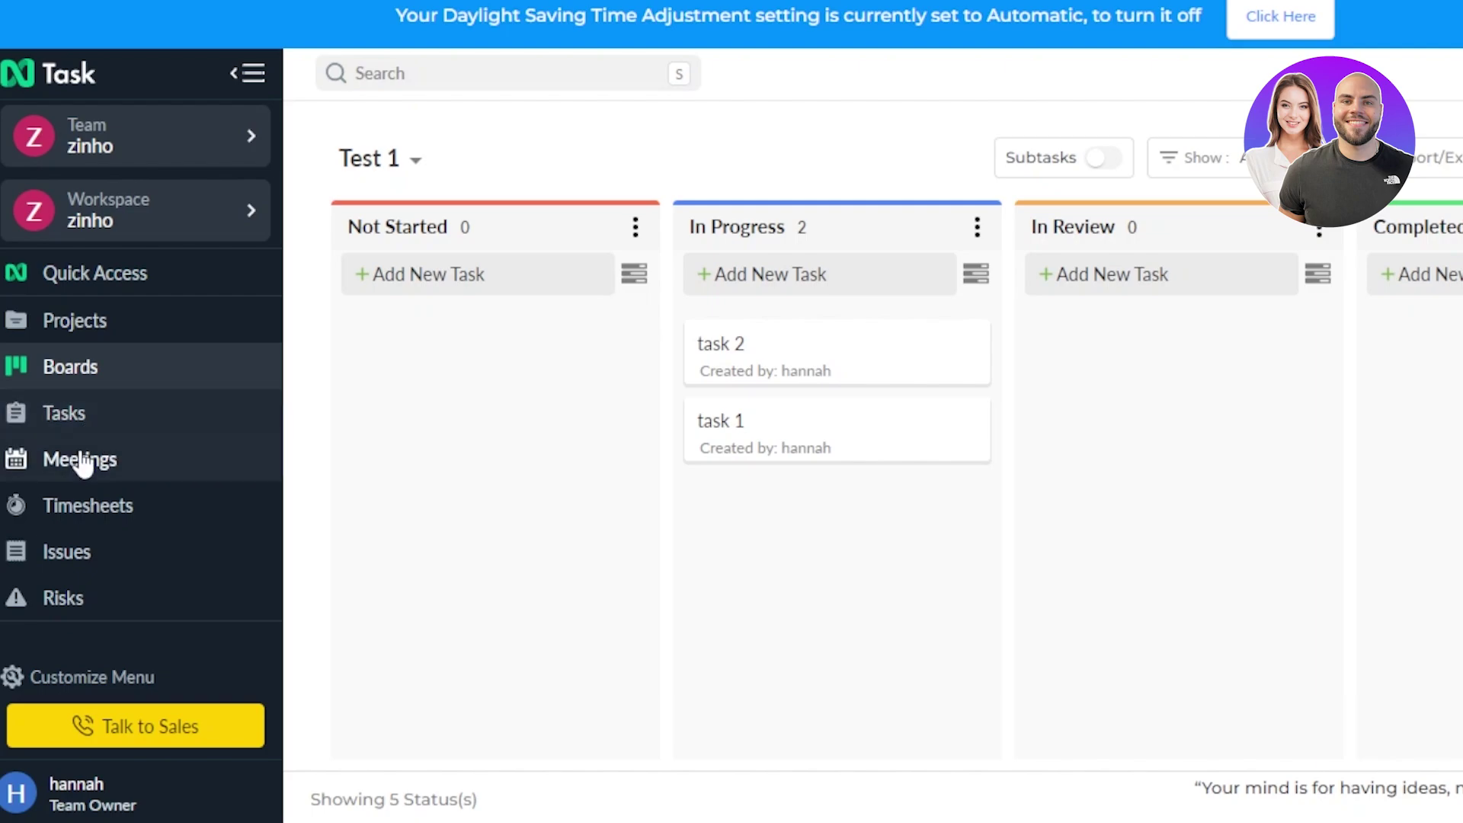
# Step: Add task 3 as a row on the May 22 – May 28, 2023 timesheet
pyautogui.click(54, 517)
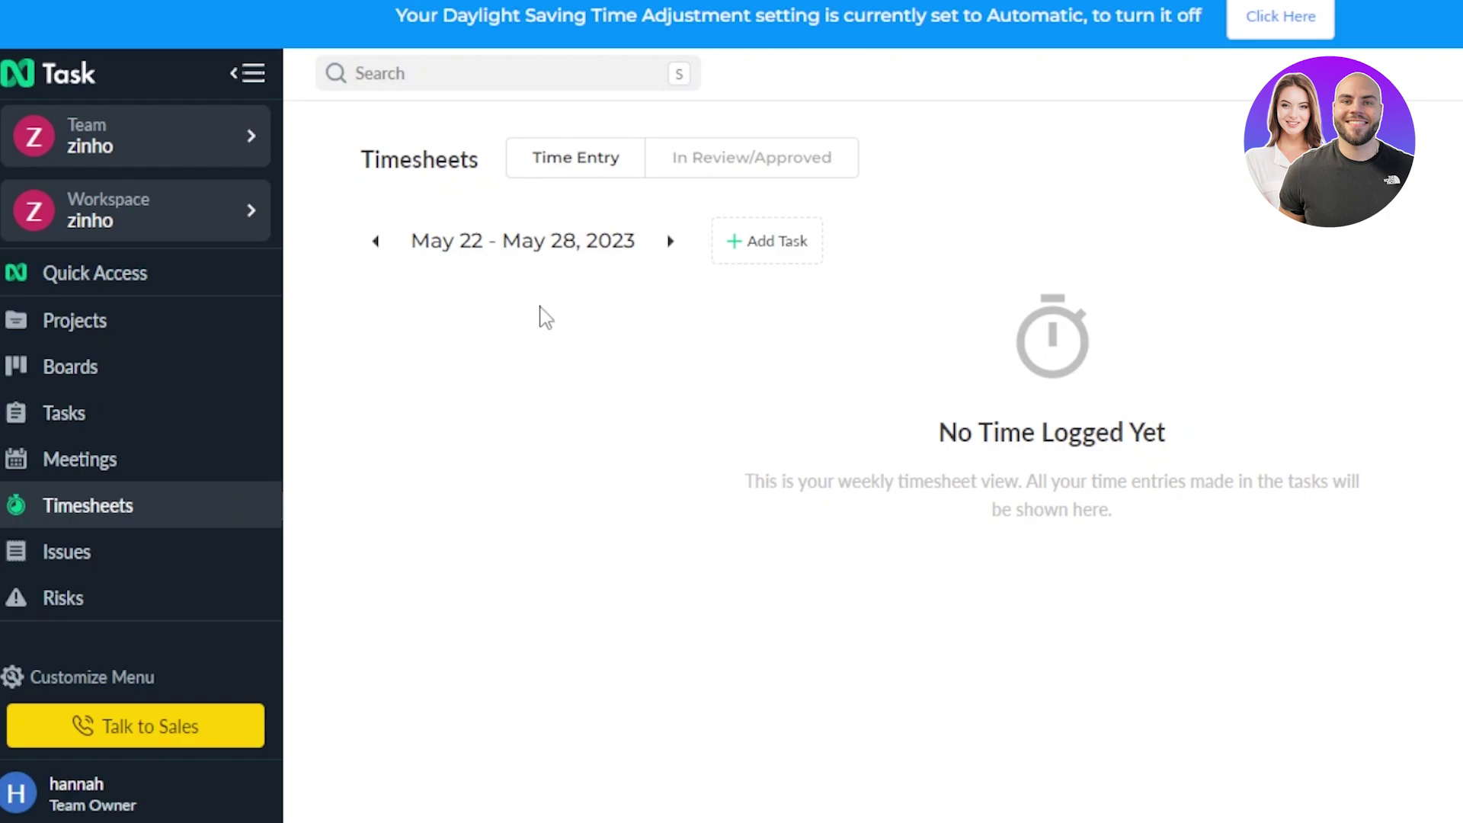
pyautogui.click(762, 262)
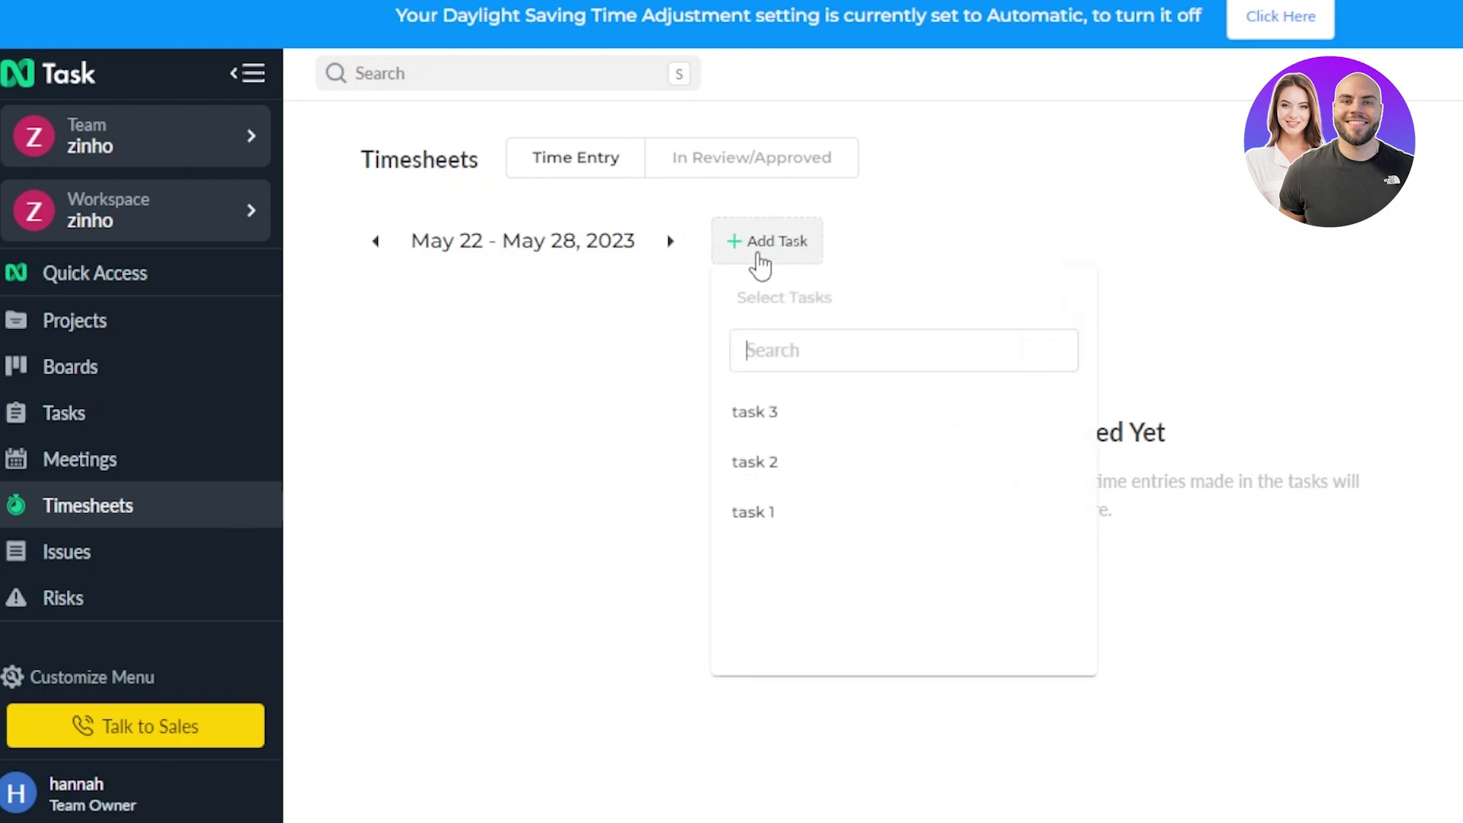
pyautogui.click(774, 416)
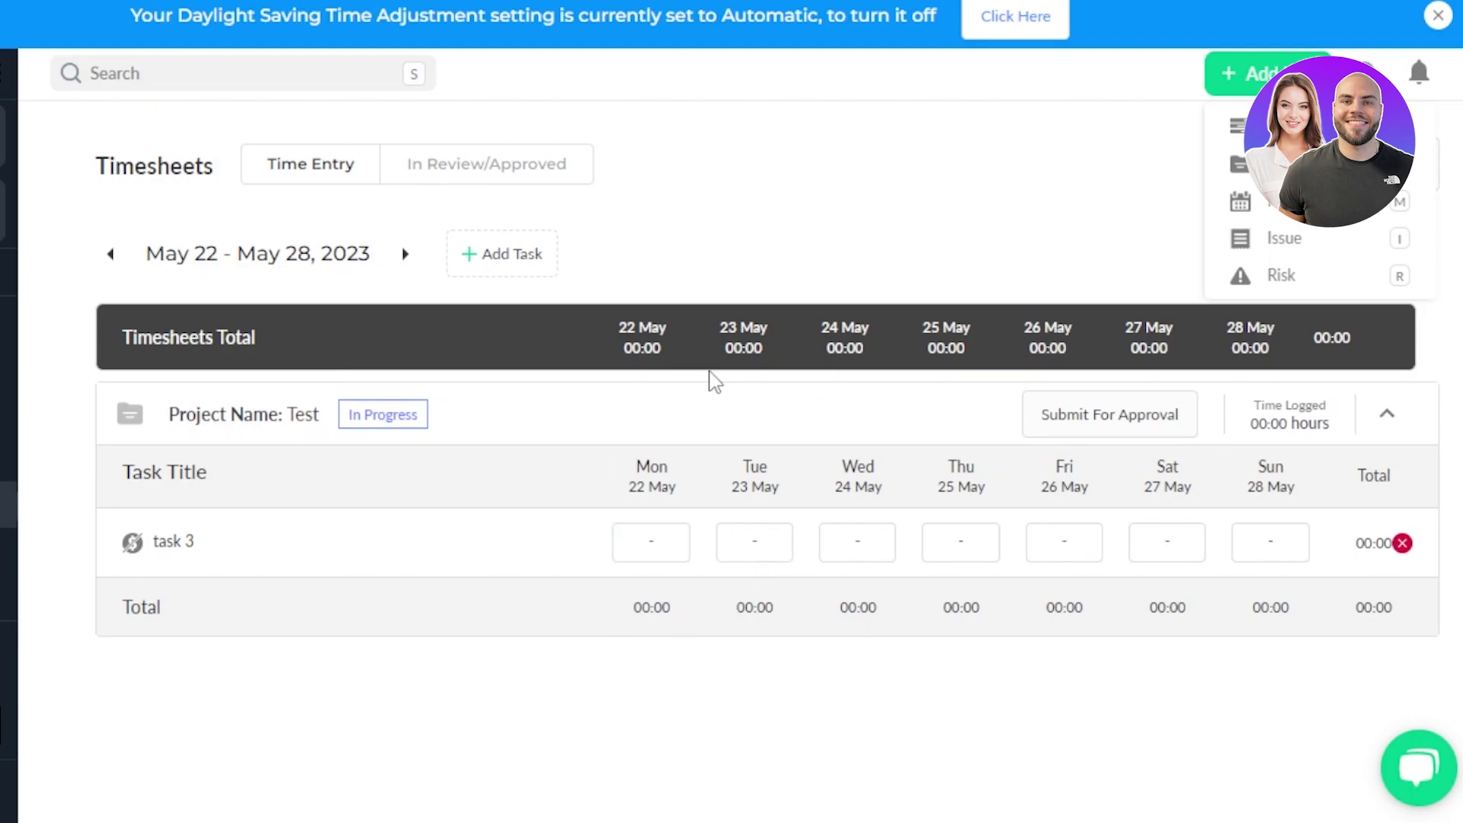
# Step: Go to the Issues page, which shows 0 issues
pyautogui.moveTo(663, 555)
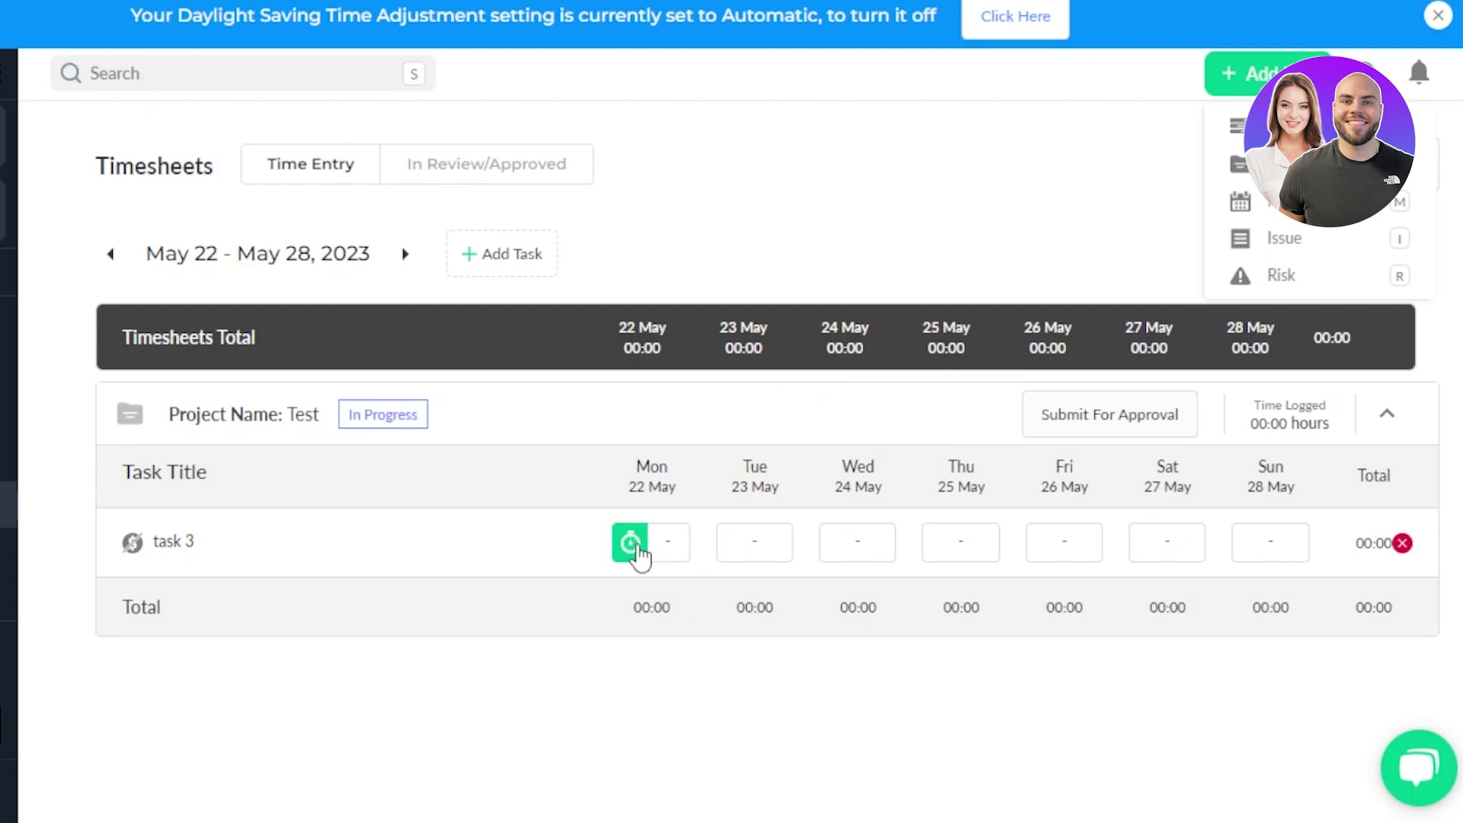
pyautogui.moveTo(1265, 577)
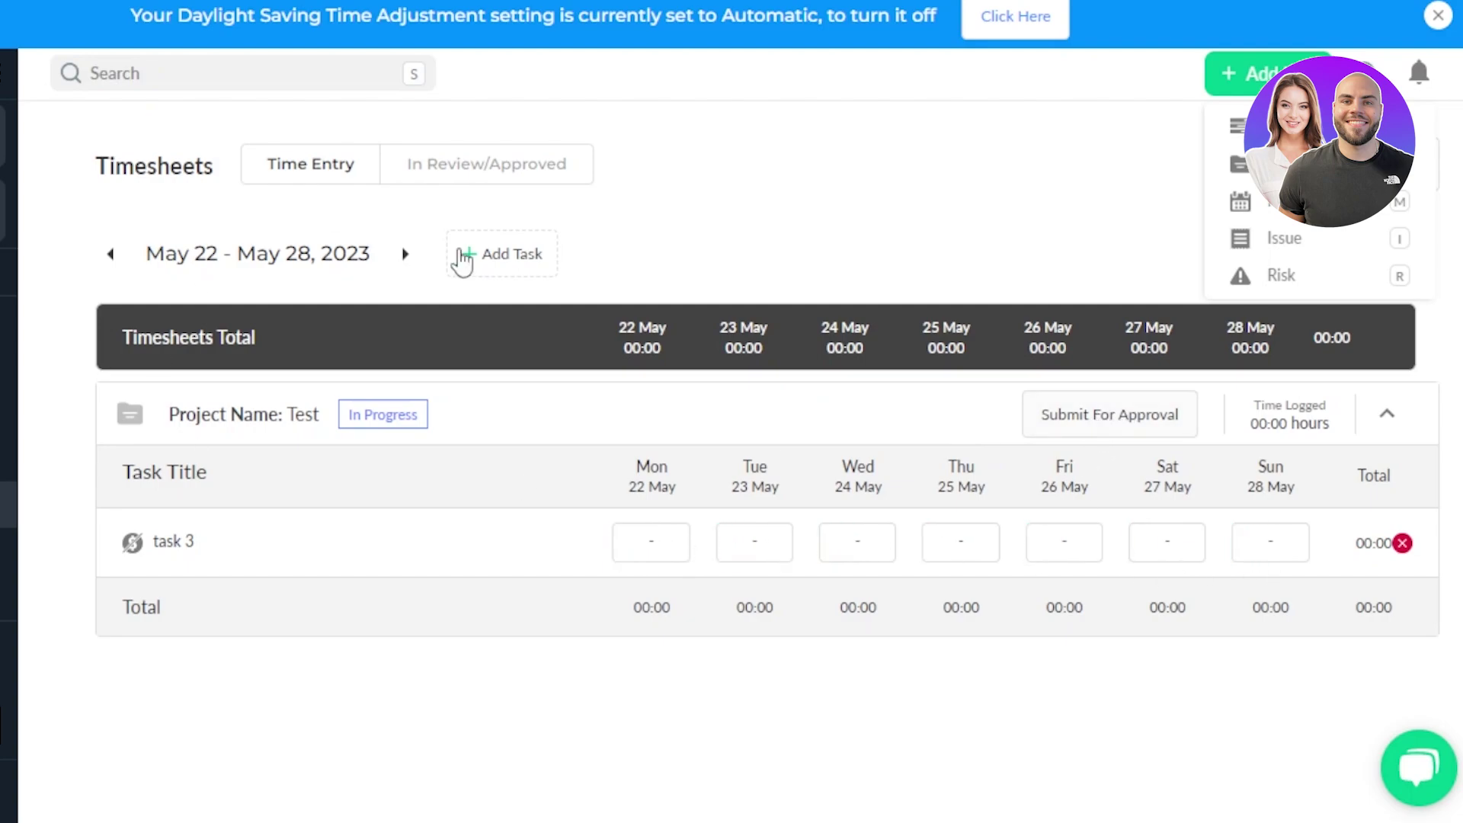
pyautogui.moveTo(11, 534)
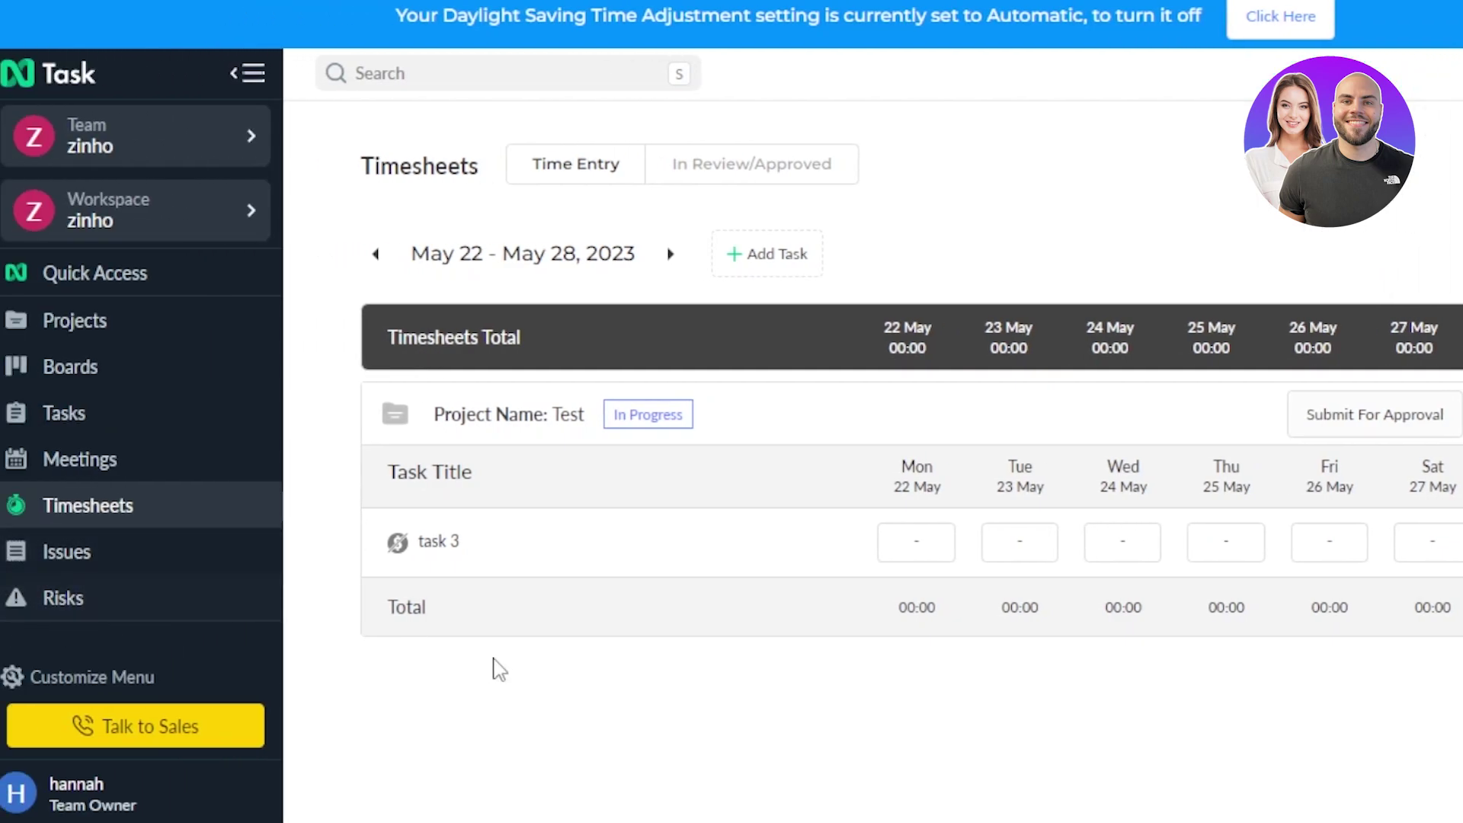
pyautogui.click(76, 552)
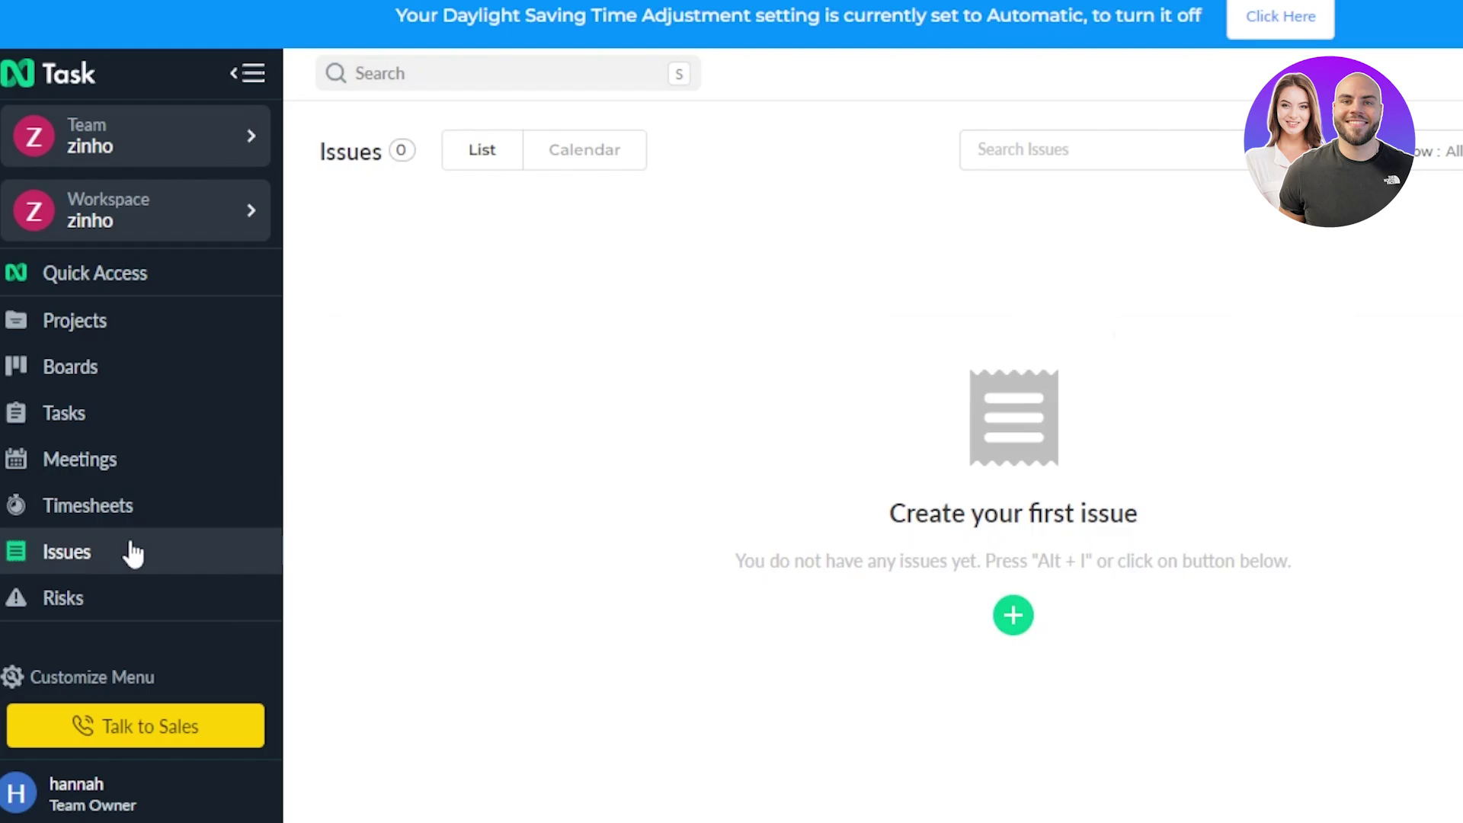
# Step: Create an issue titled 'bug' of type Bug, assigned to the team owner
pyautogui.click(1018, 619)
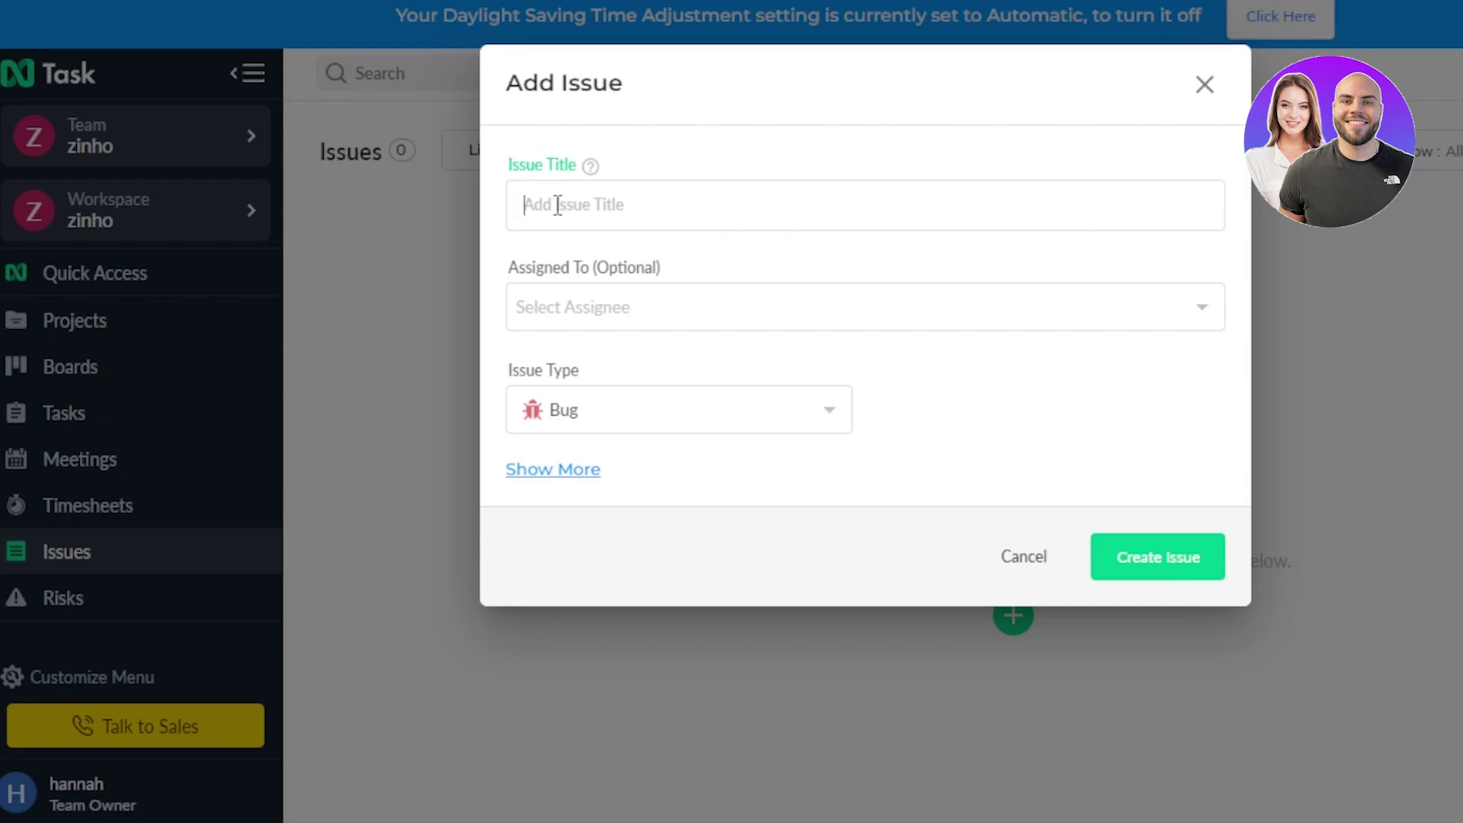
pyautogui.click(623, 426)
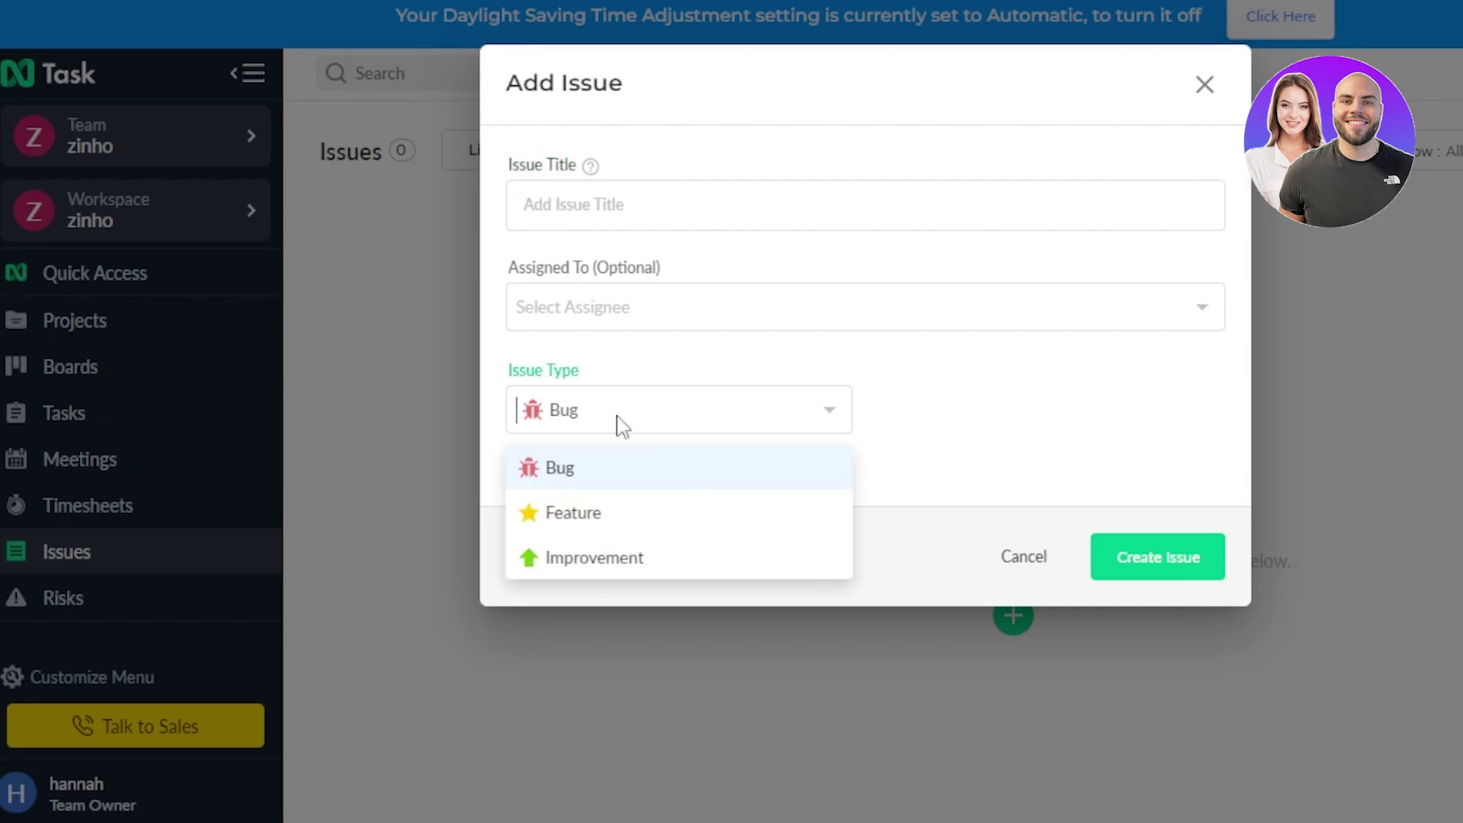
pyautogui.click(600, 481)
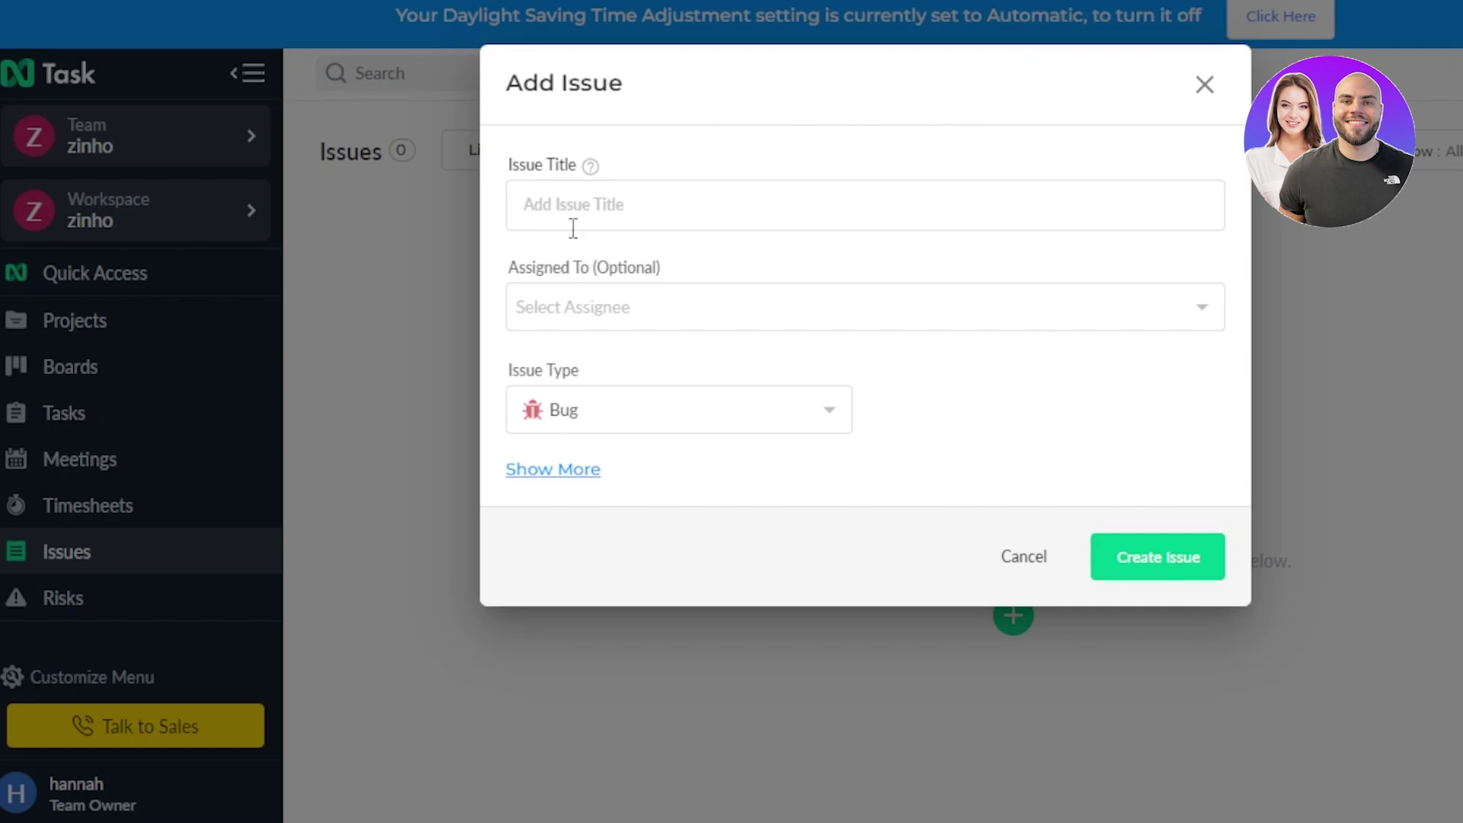
pyautogui.write('bug')
pyautogui.click(562, 309)
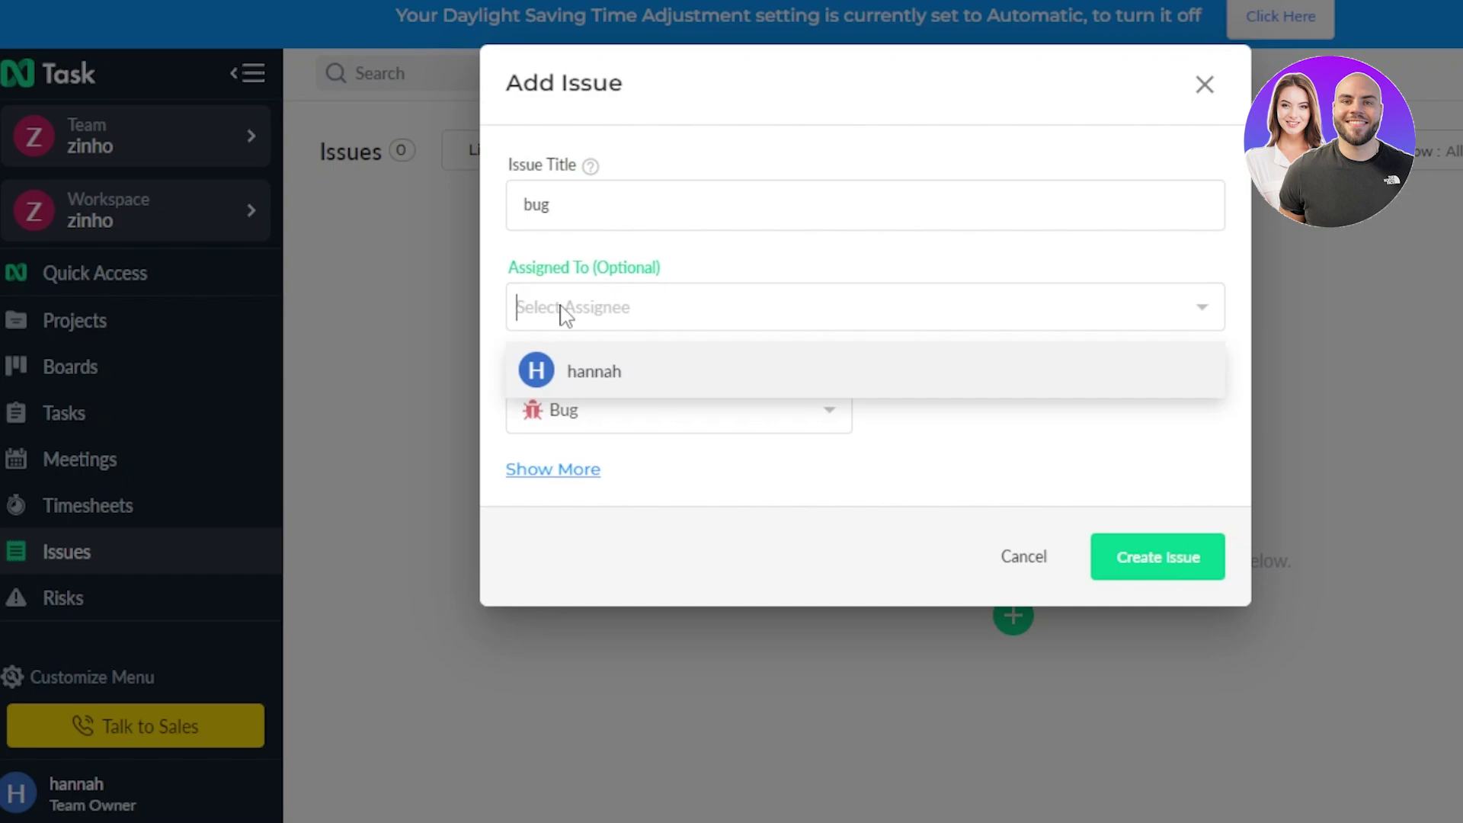
pyautogui.click(573, 370)
pyautogui.doubleClick(577, 372)
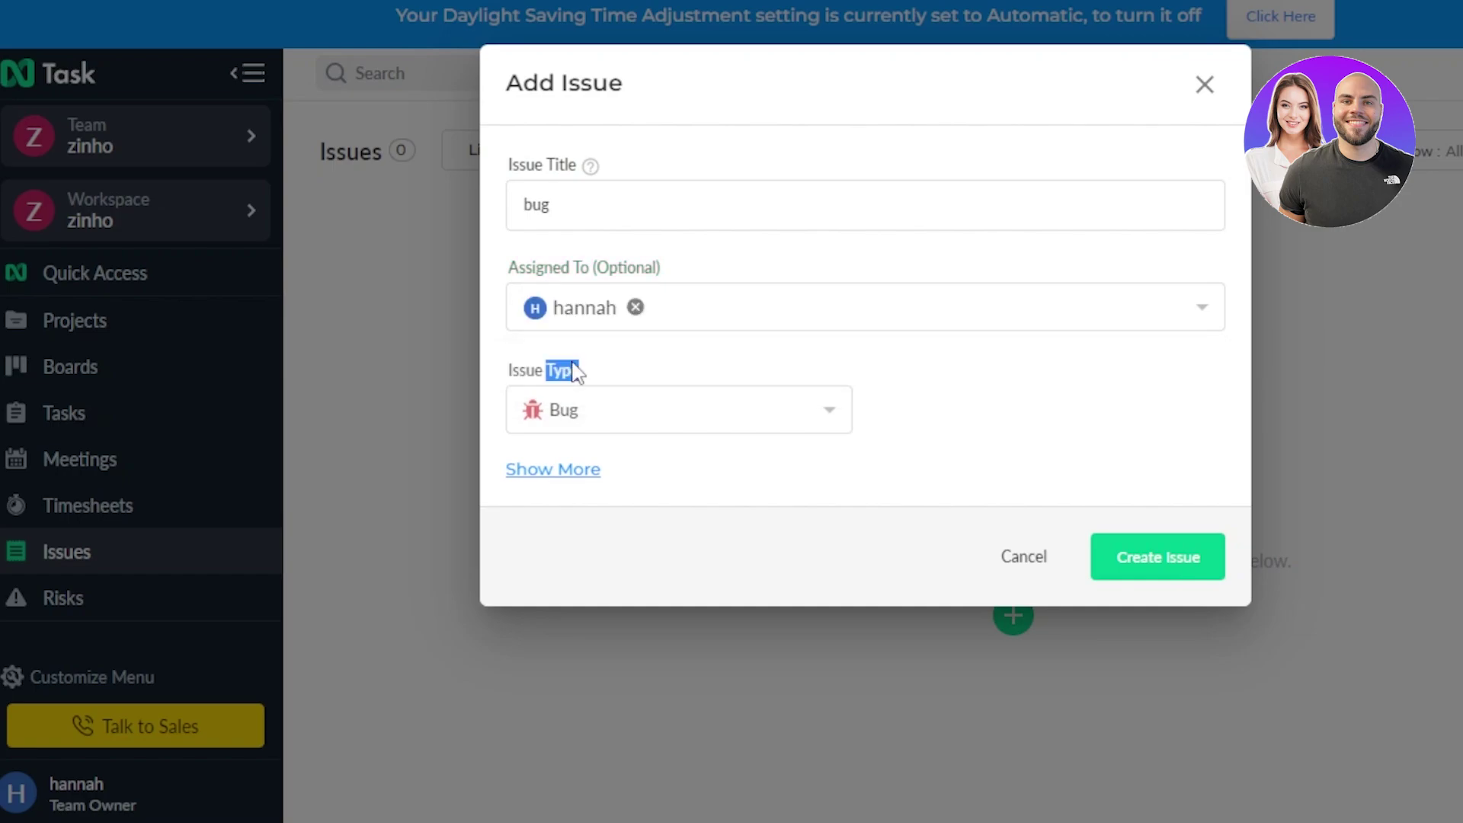
pyautogui.click(692, 349)
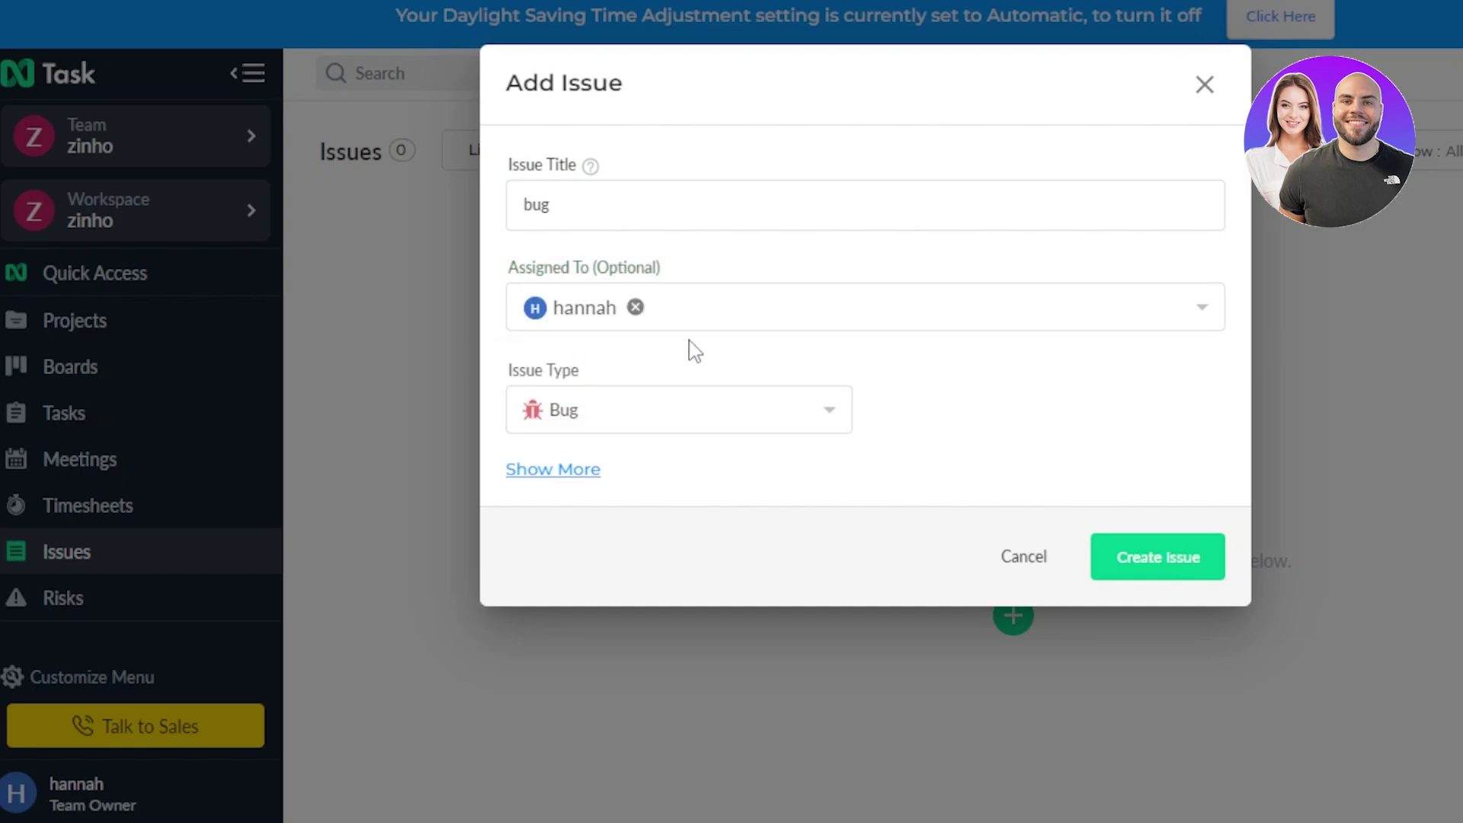
pyautogui.click(1170, 551)
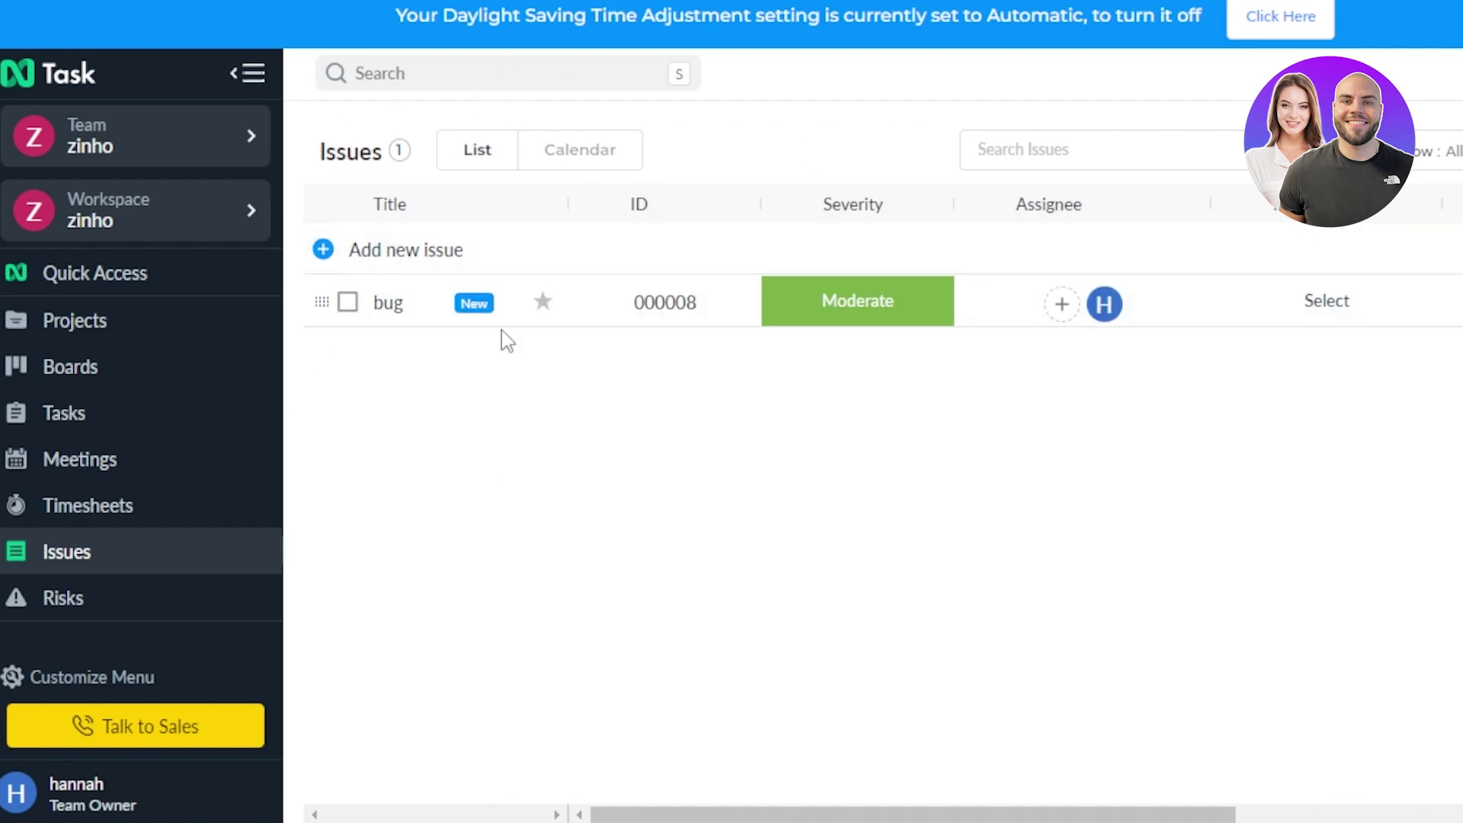
# Step: Select the 'bug' issue, briefly view the Workspace panel, then go to Projects
pyautogui.click(348, 303)
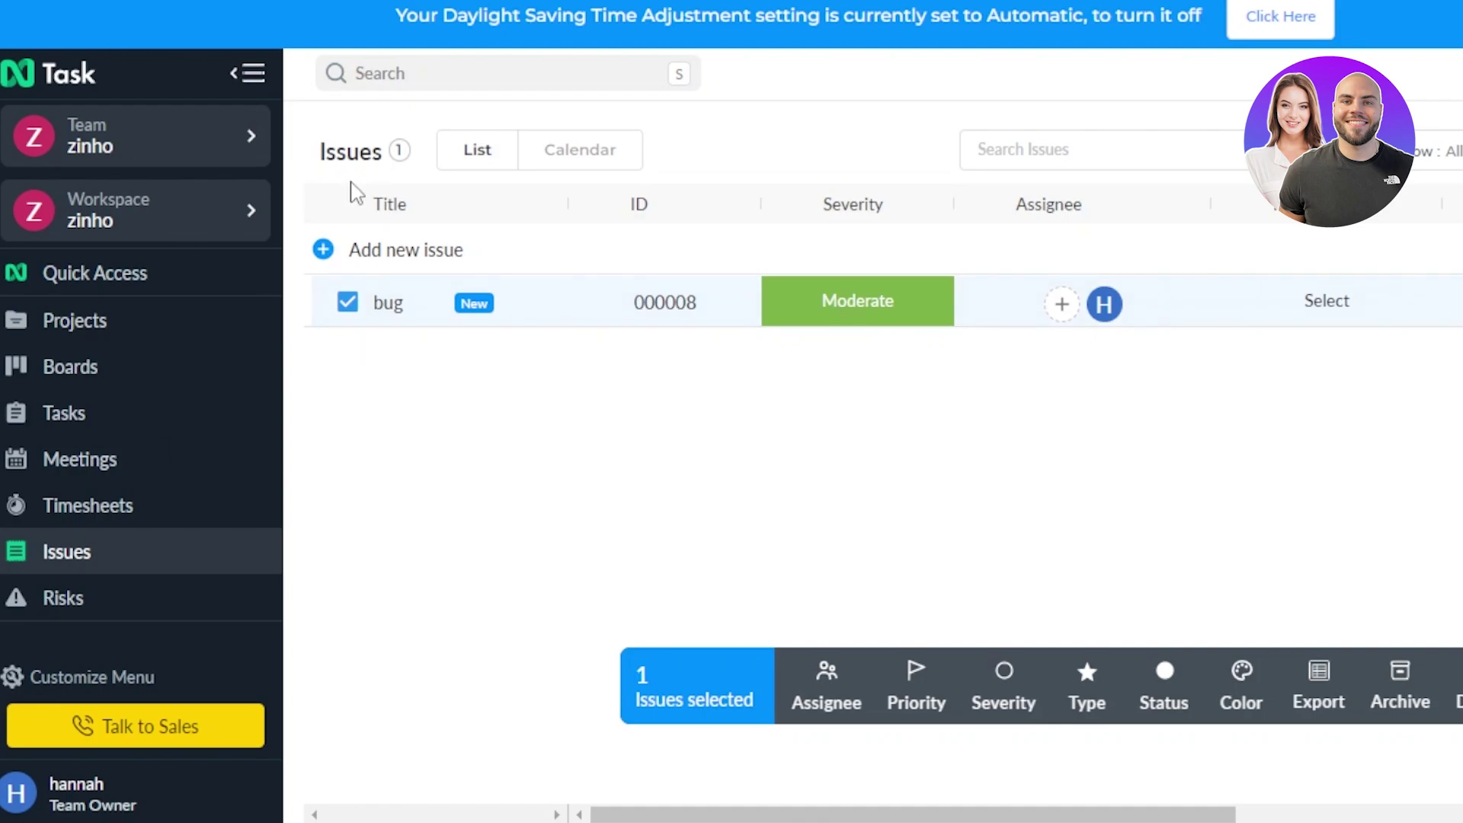
pyautogui.click(254, 221)
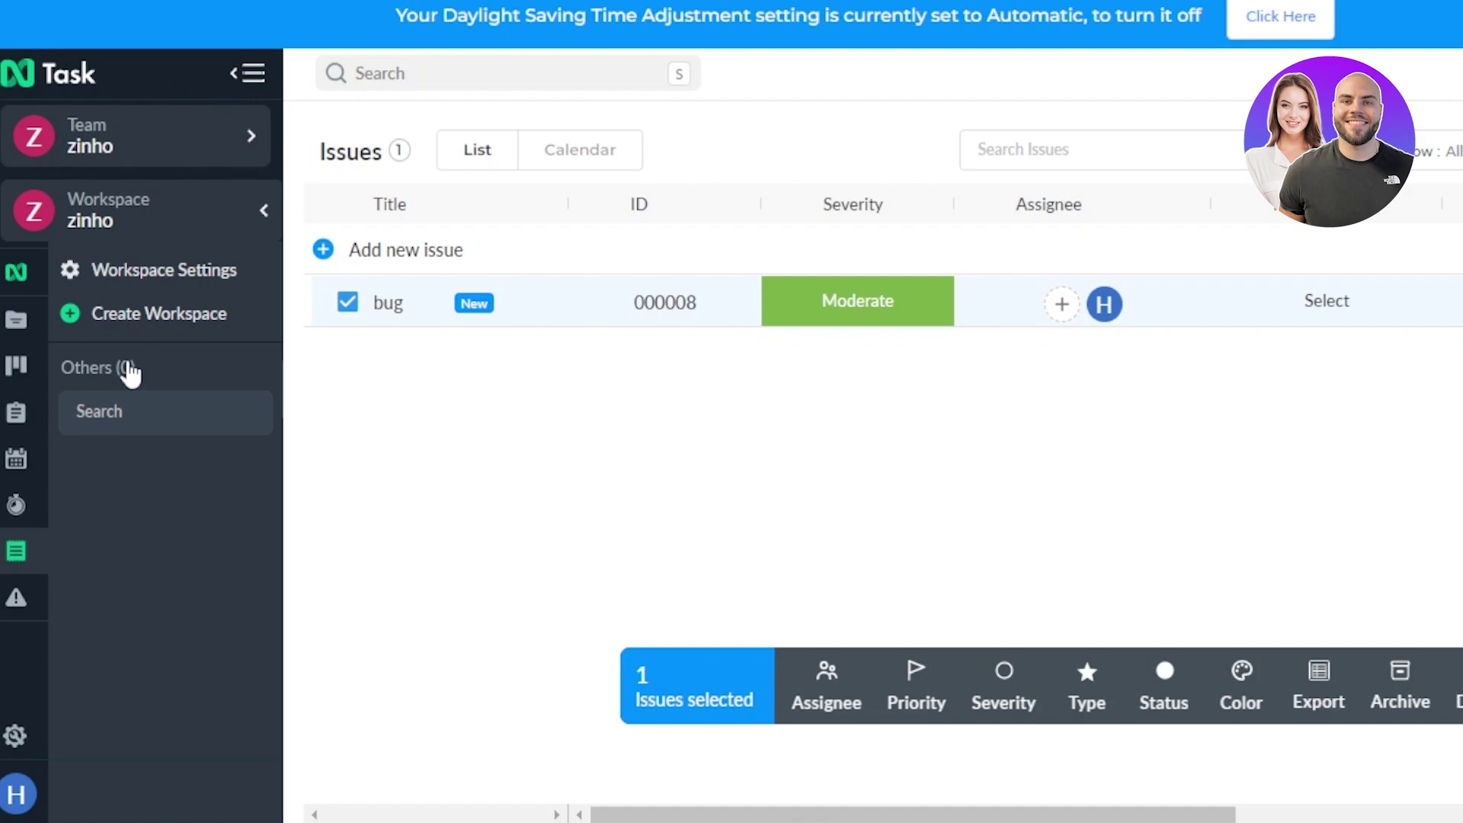
pyautogui.click(271, 212)
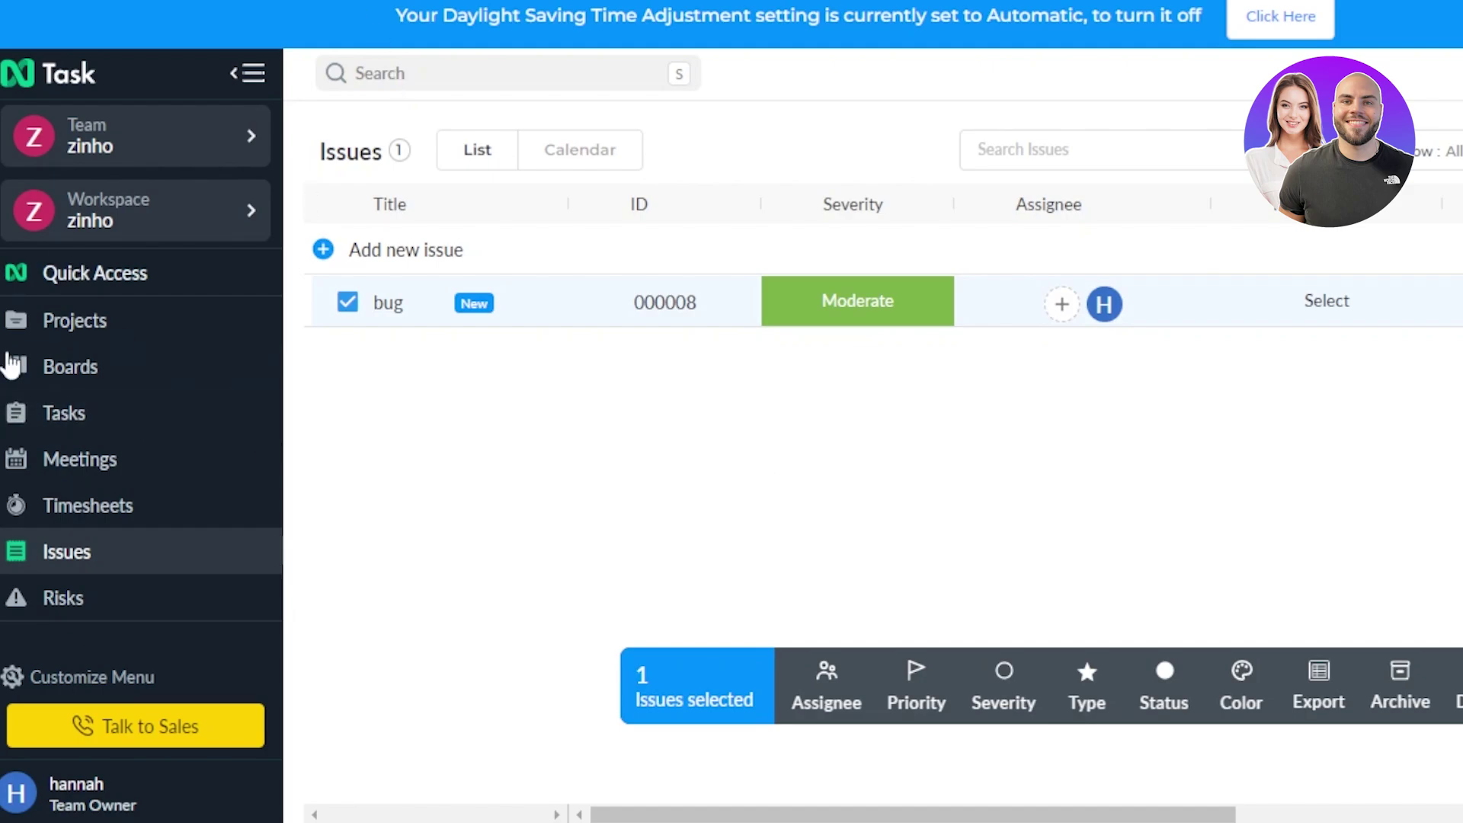
pyautogui.click(97, 326)
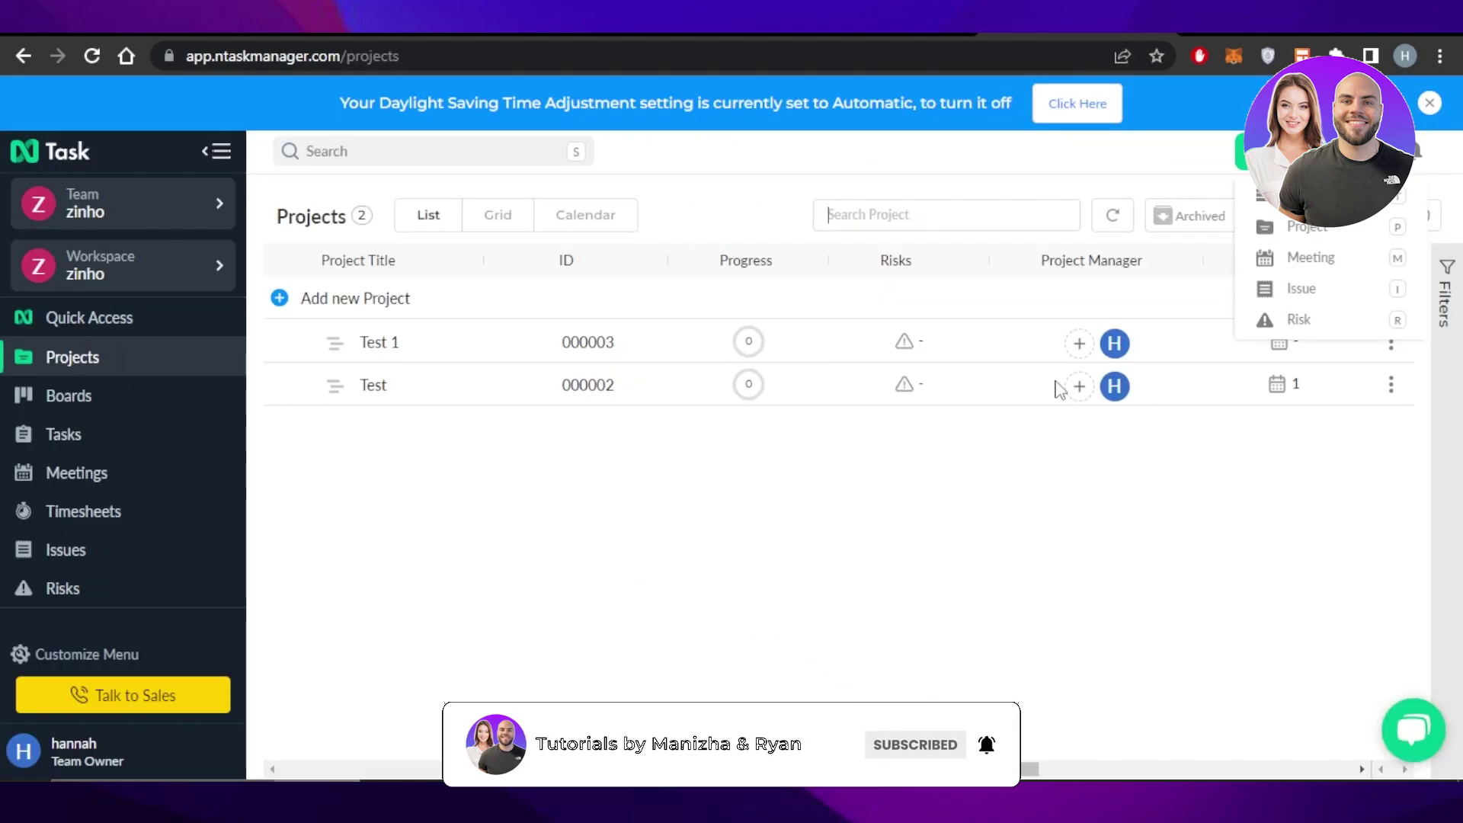
# Step: Close the quick-add dropdown so the Test 1 and Test projects are fully visible
pyautogui.press('Escape')
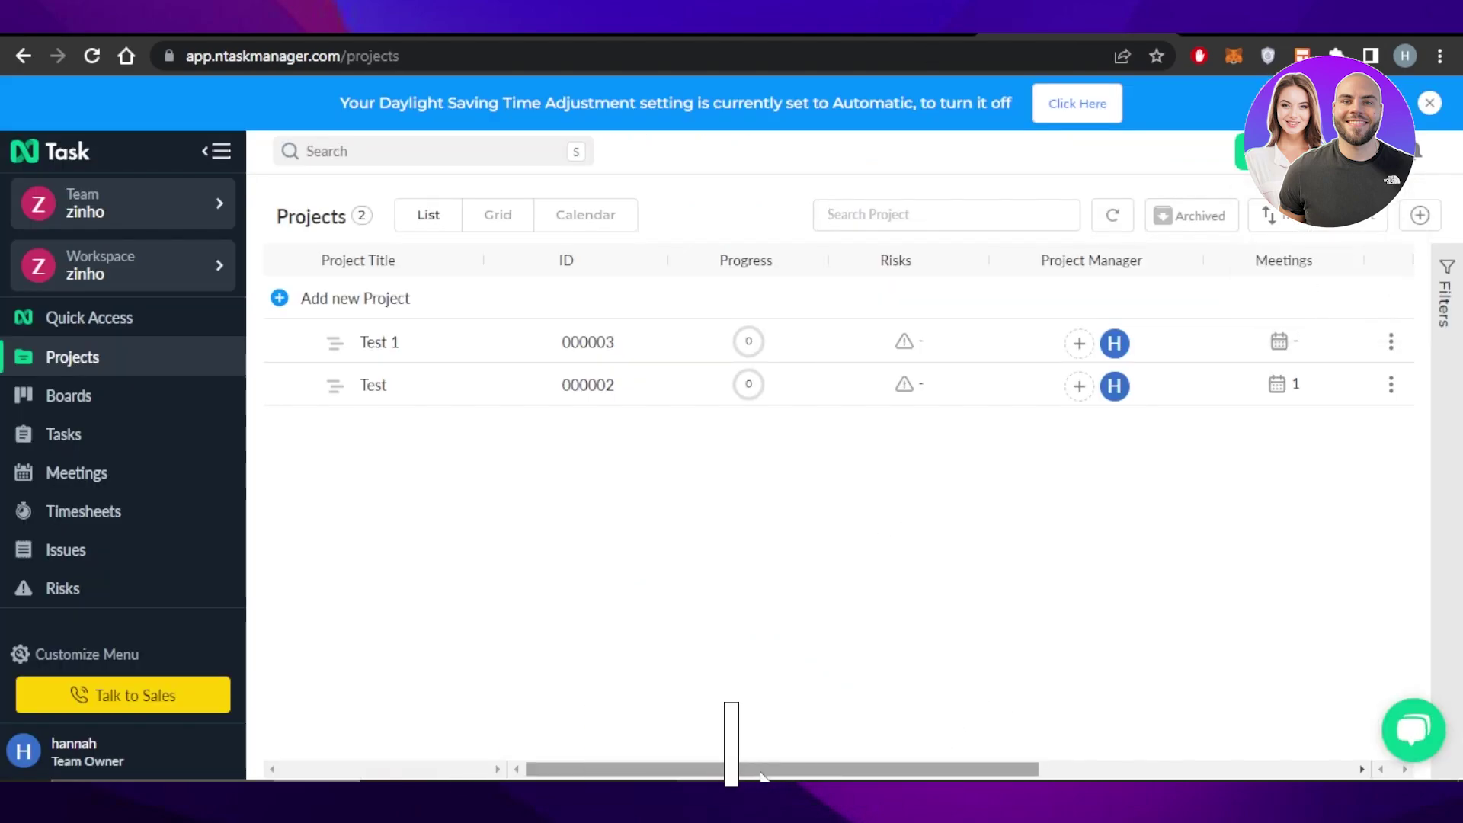